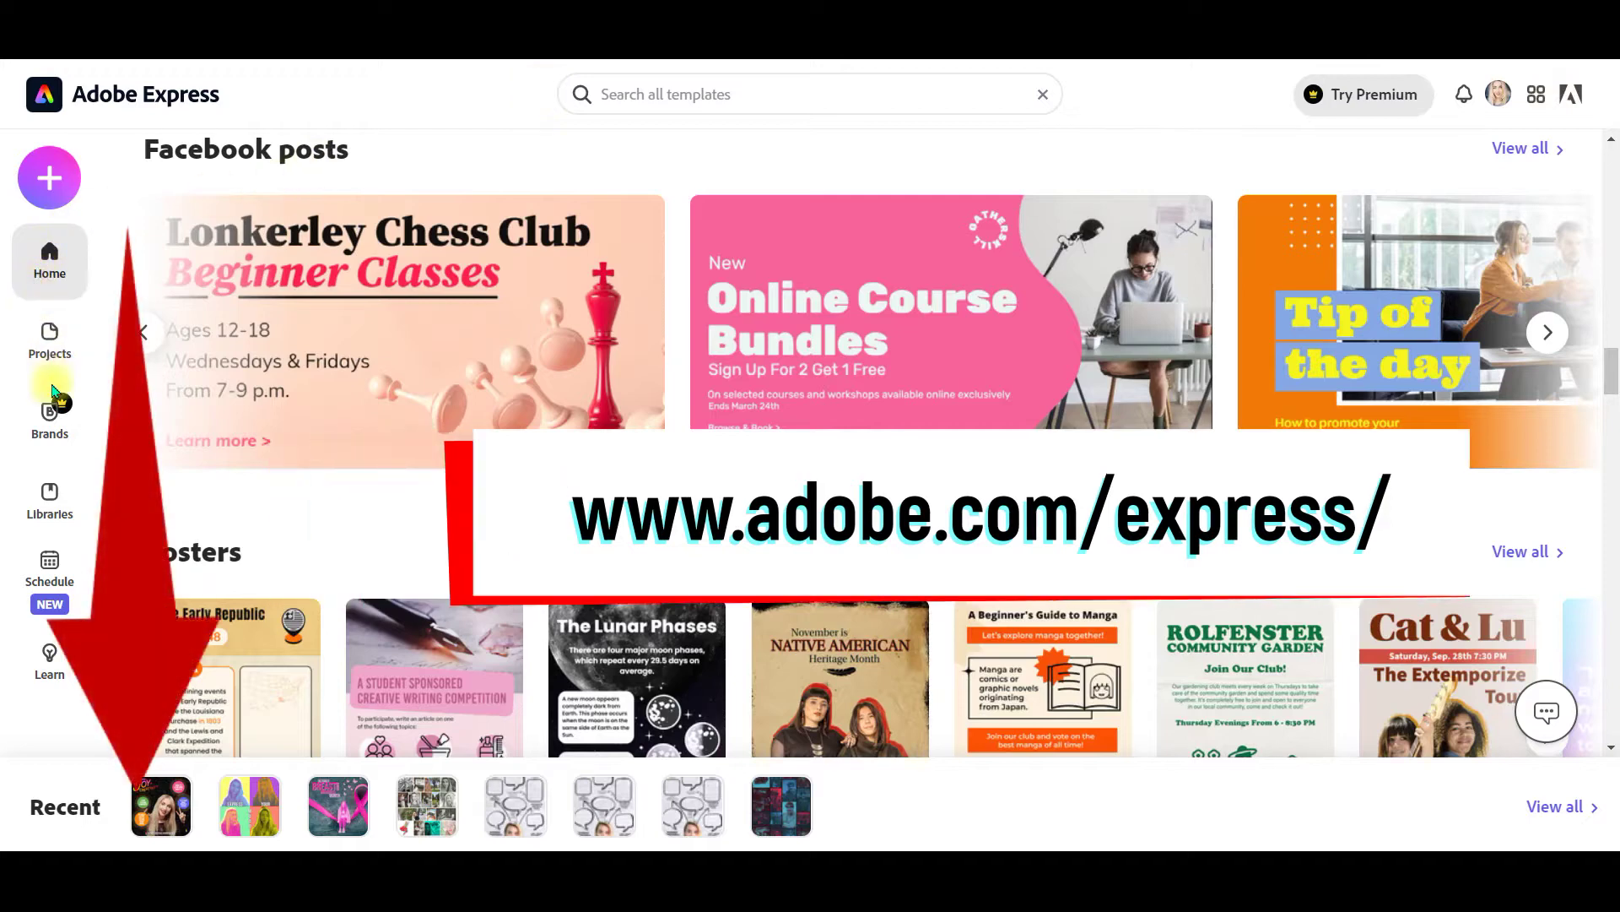
# Go to the Animate your voice landing page from the home page.
pyautogui.click(50, 181)
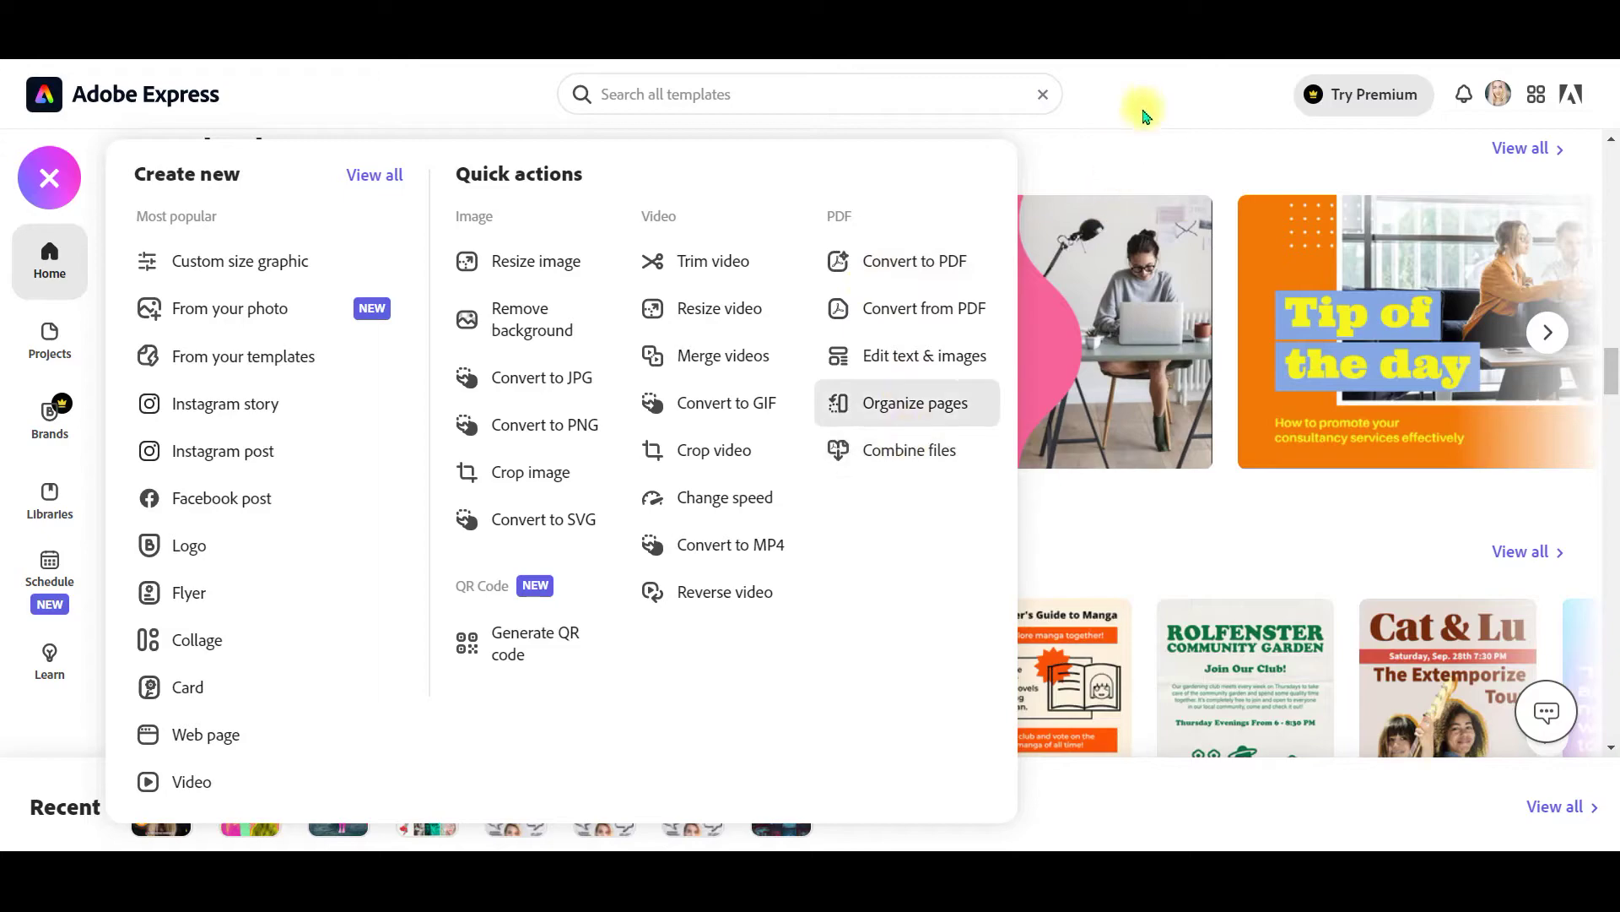
pyautogui.scroll(-3, 1230, 309)
pyautogui.scroll(-3, 1232, 316)
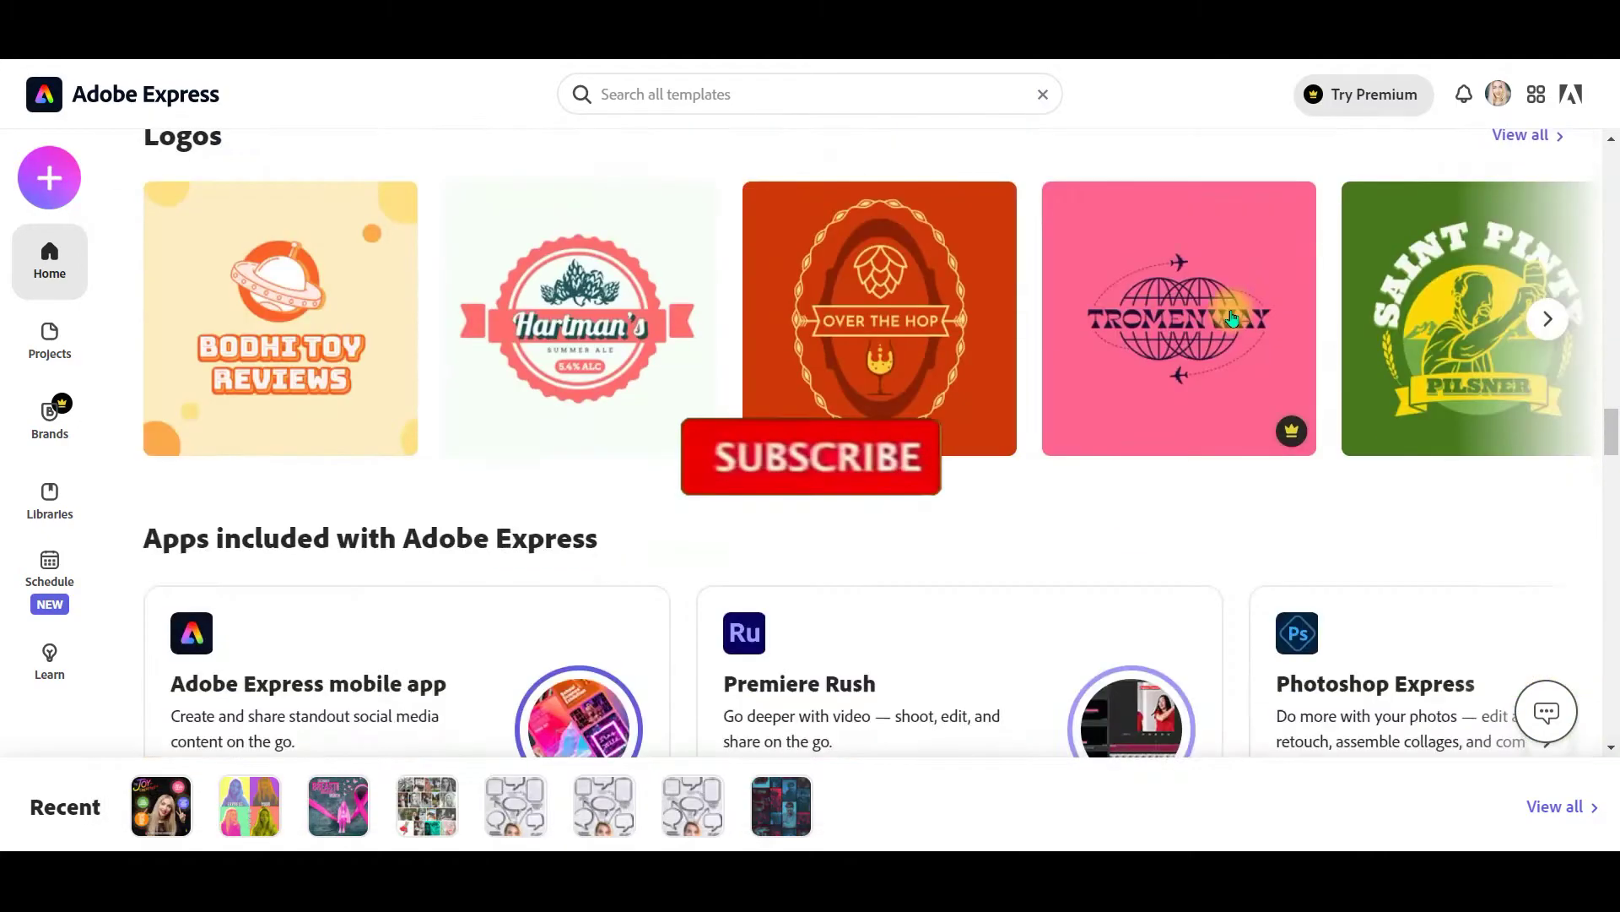
pyautogui.scroll(-3, 1230, 317)
pyautogui.scroll(-3, 1229, 317)
pyautogui.scroll(-3, 1230, 317)
pyautogui.scroll(-2, 1230, 317)
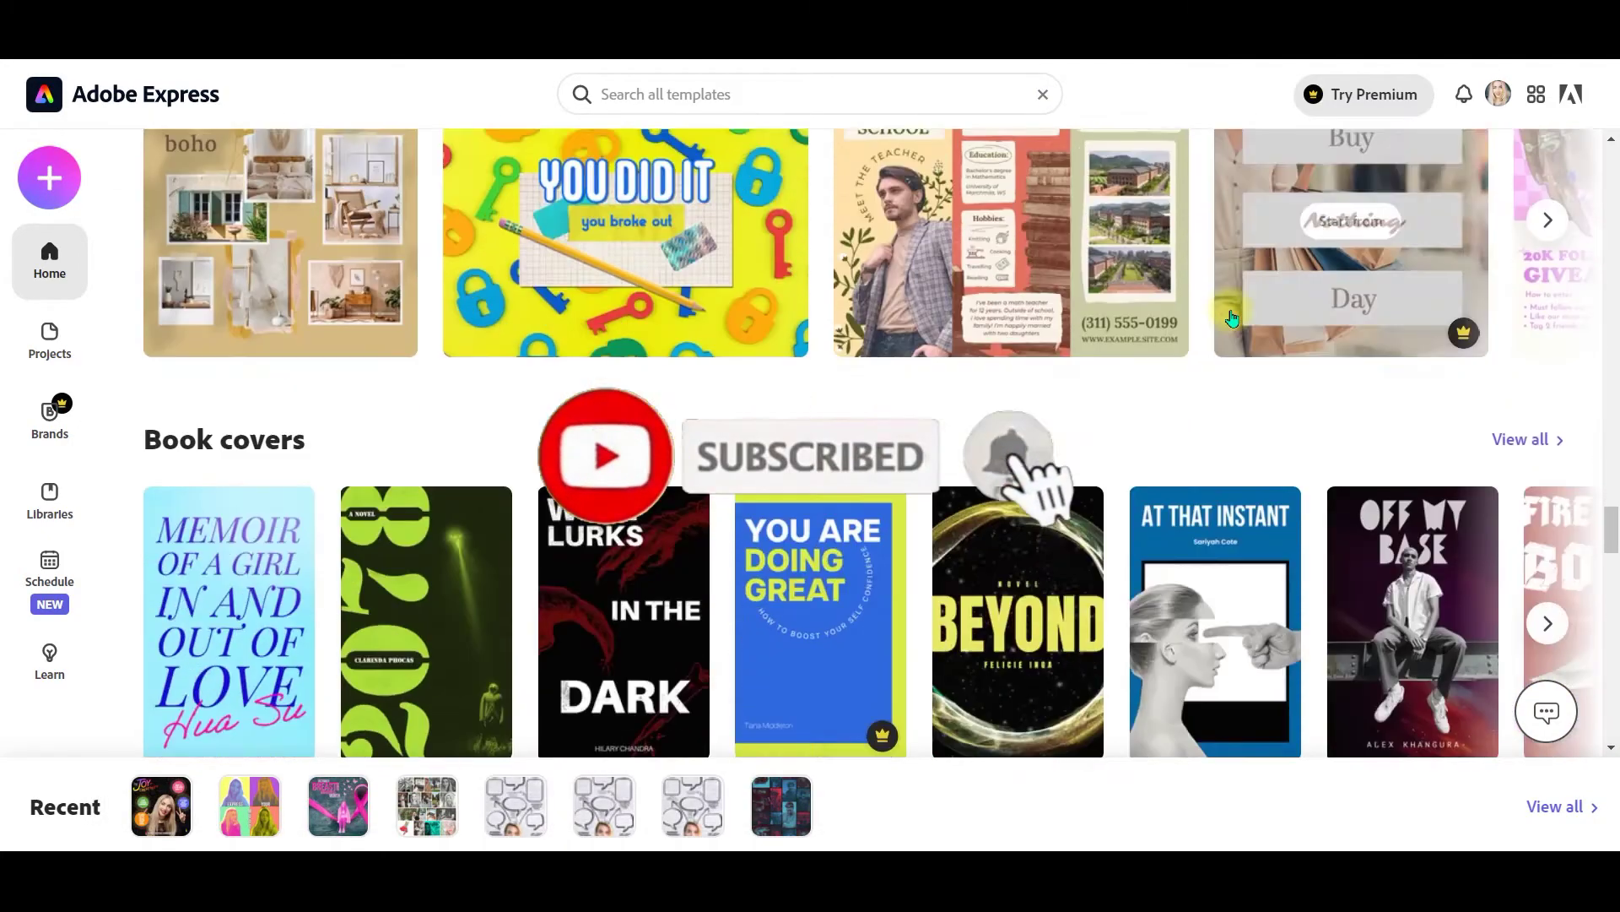
pyautogui.scroll(-3, 1231, 316)
pyautogui.scroll(-3, 1231, 317)
pyautogui.scroll(-2, 1231, 318)
pyautogui.scroll(-2, 1231, 316)
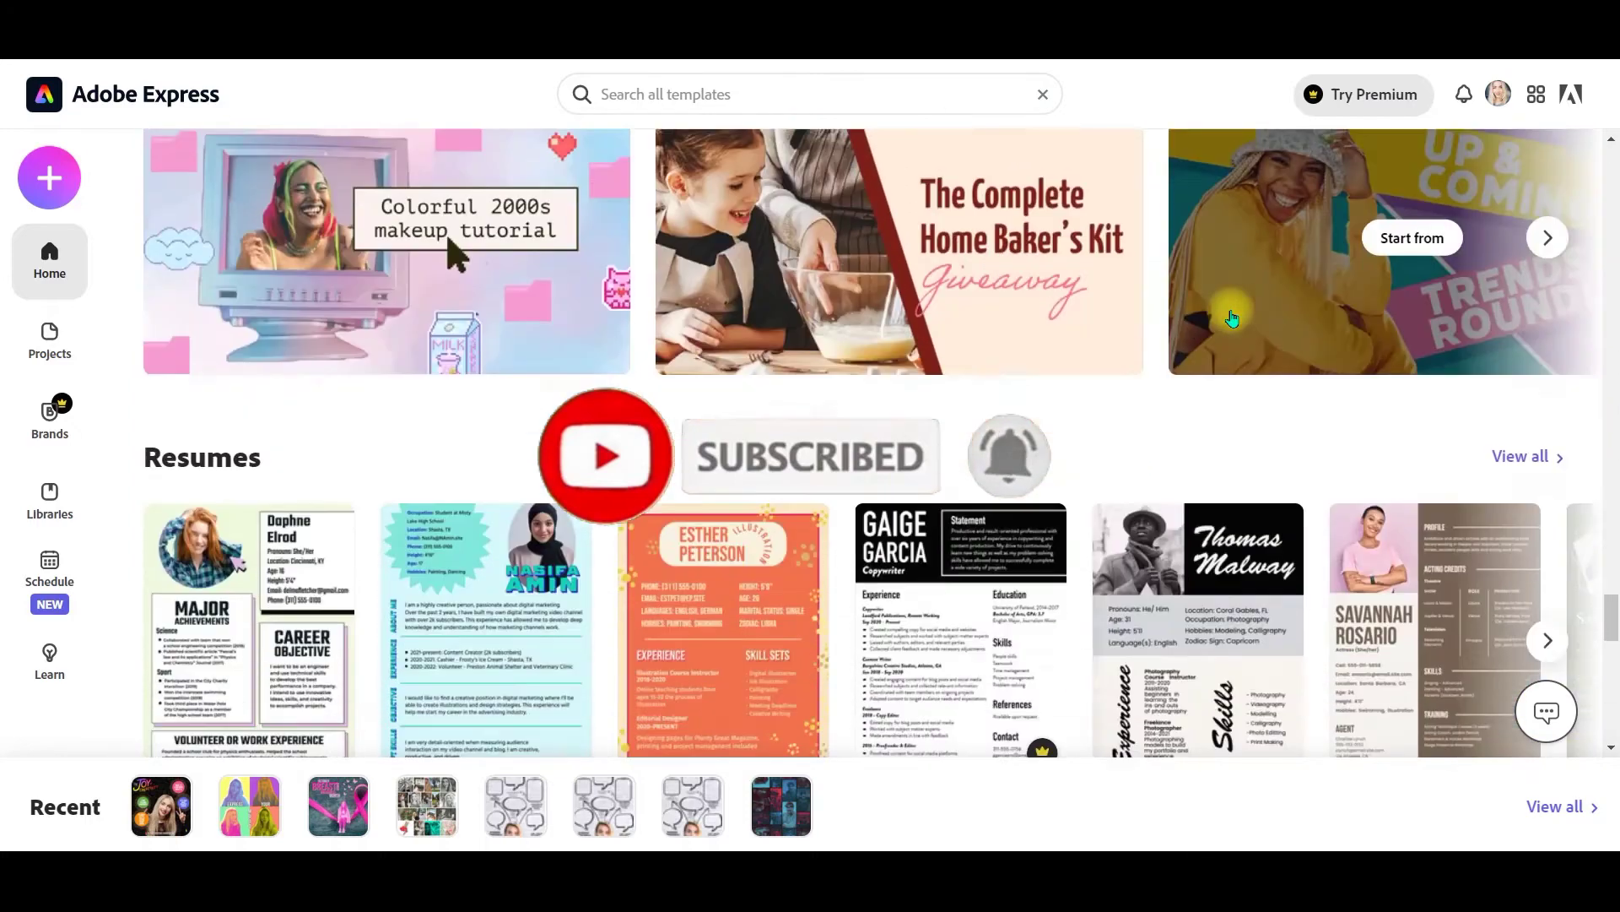
pyautogui.scroll(-2, 1231, 316)
pyautogui.scroll(-3, 1231, 316)
pyautogui.scroll(-3, 1230, 317)
pyautogui.scroll(-3, 1232, 316)
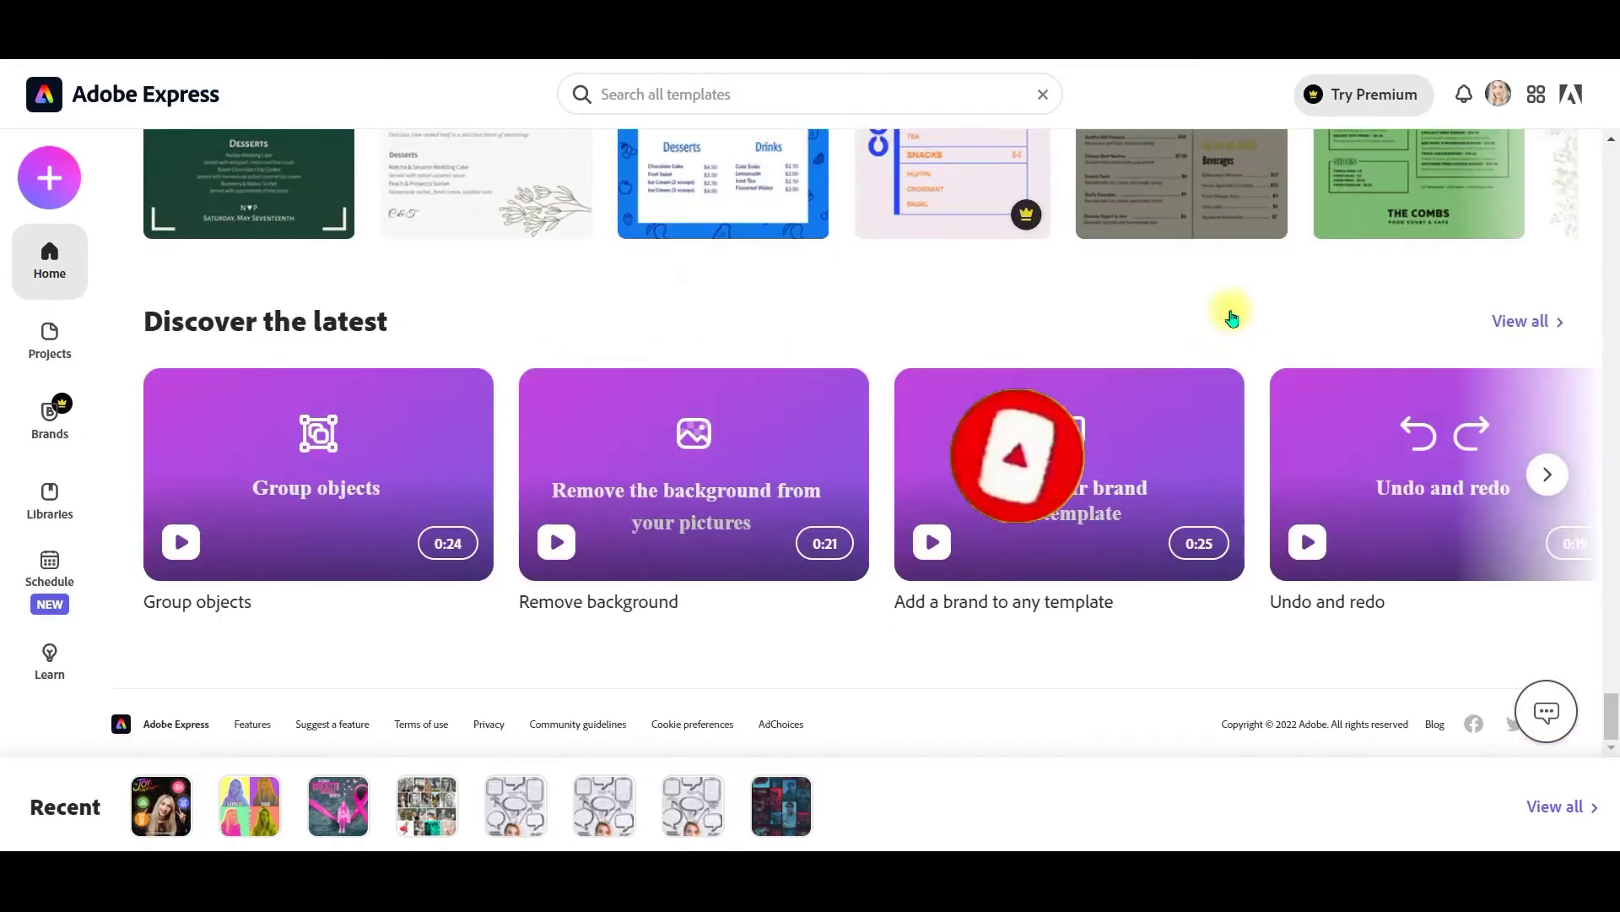
pyautogui.hscroll(3, 1407, 473)
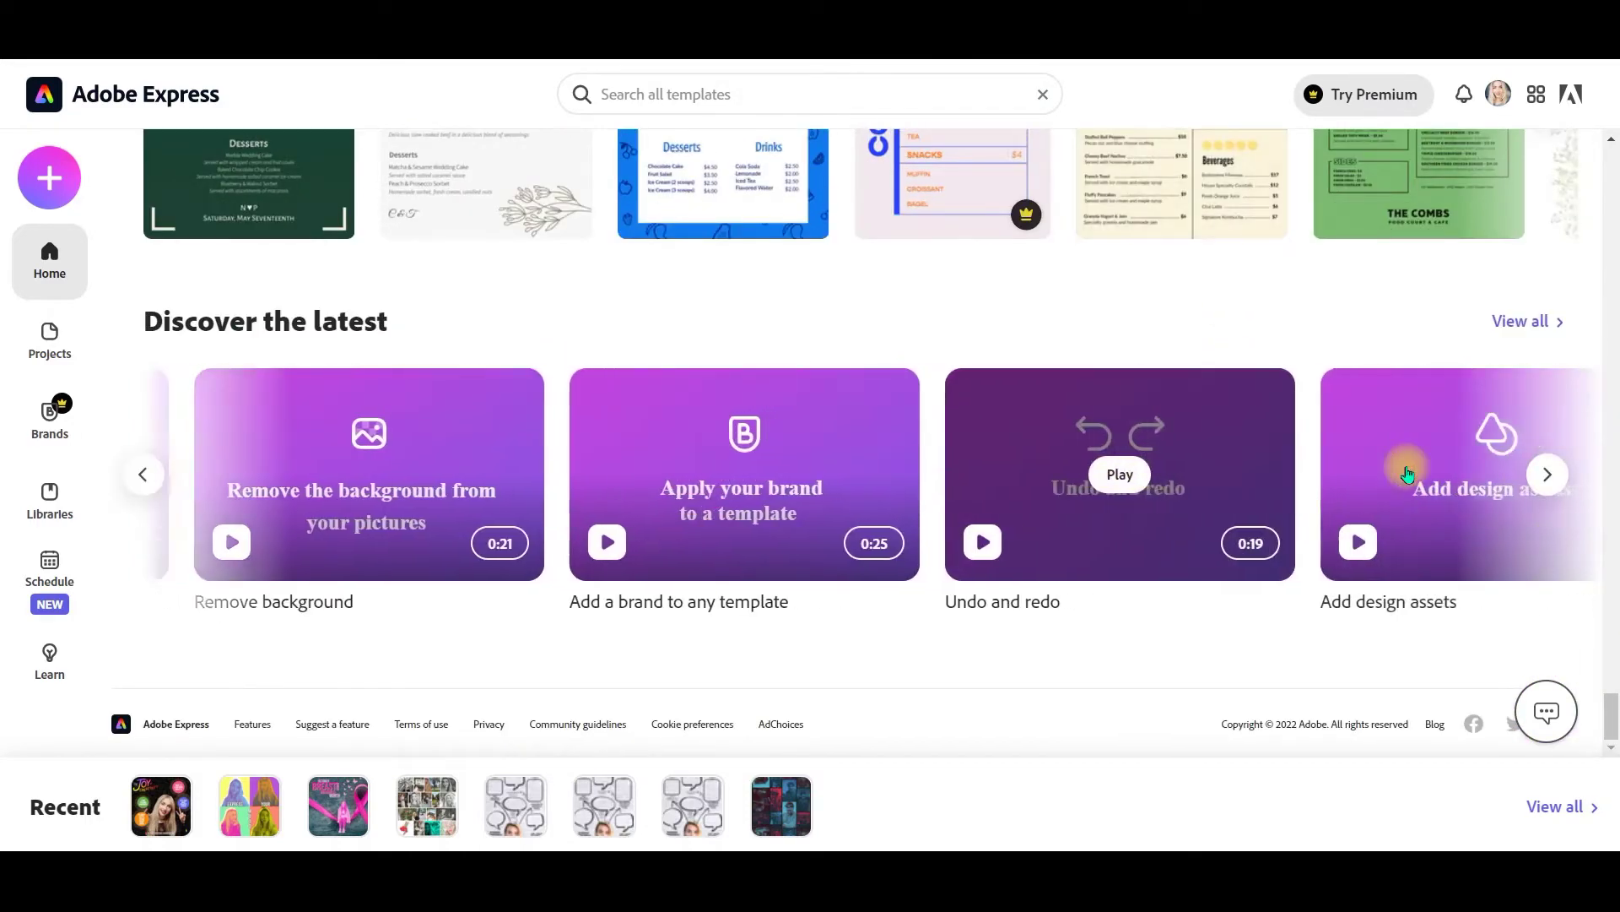
pyautogui.hscroll(2, 1406, 473)
pyautogui.scroll(2, 1407, 469)
pyautogui.scroll(2, 1407, 469)
pyautogui.scroll(3, 1416, 418)
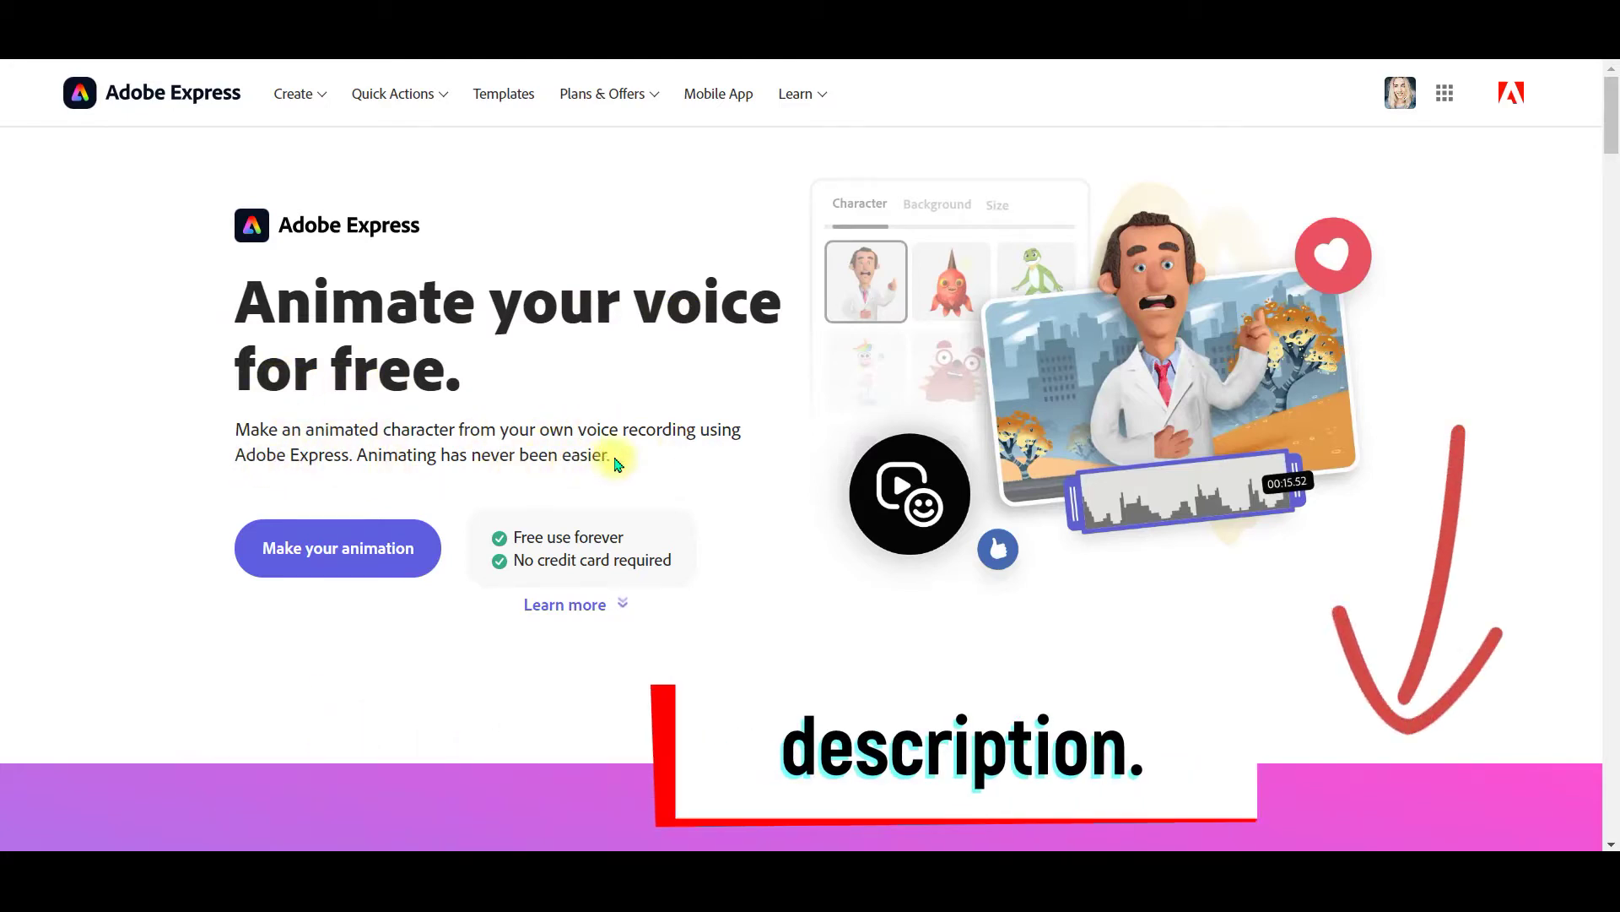
# Launch the animation maker and set the character's backdrop to Winter.
pyautogui.click(388, 549)
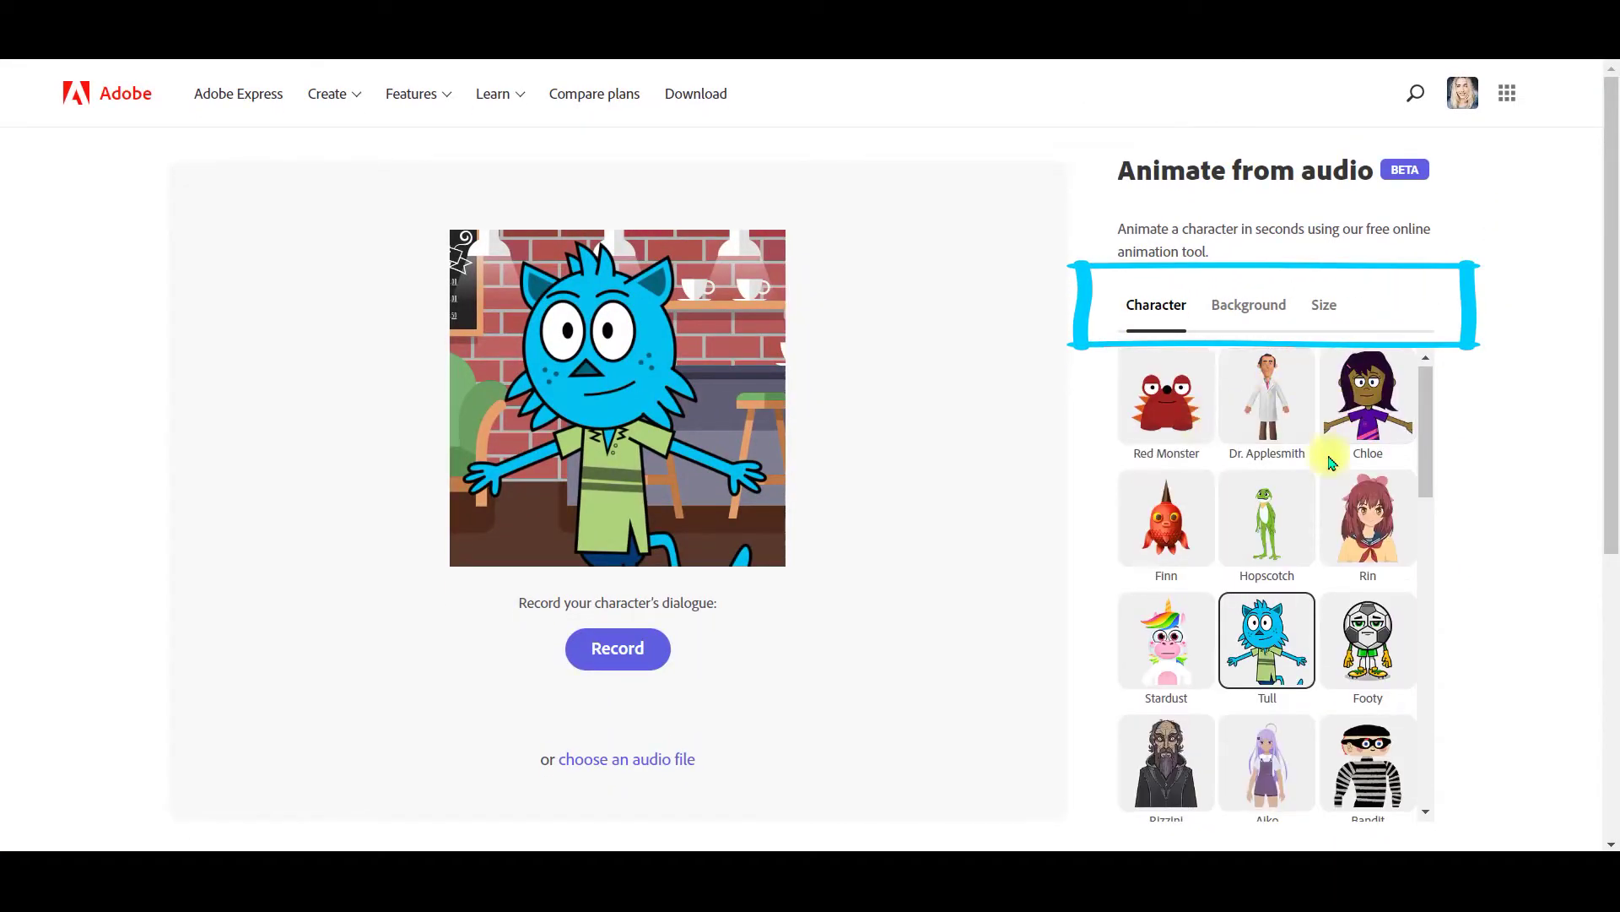
pyautogui.scroll(-1, 1261, 353)
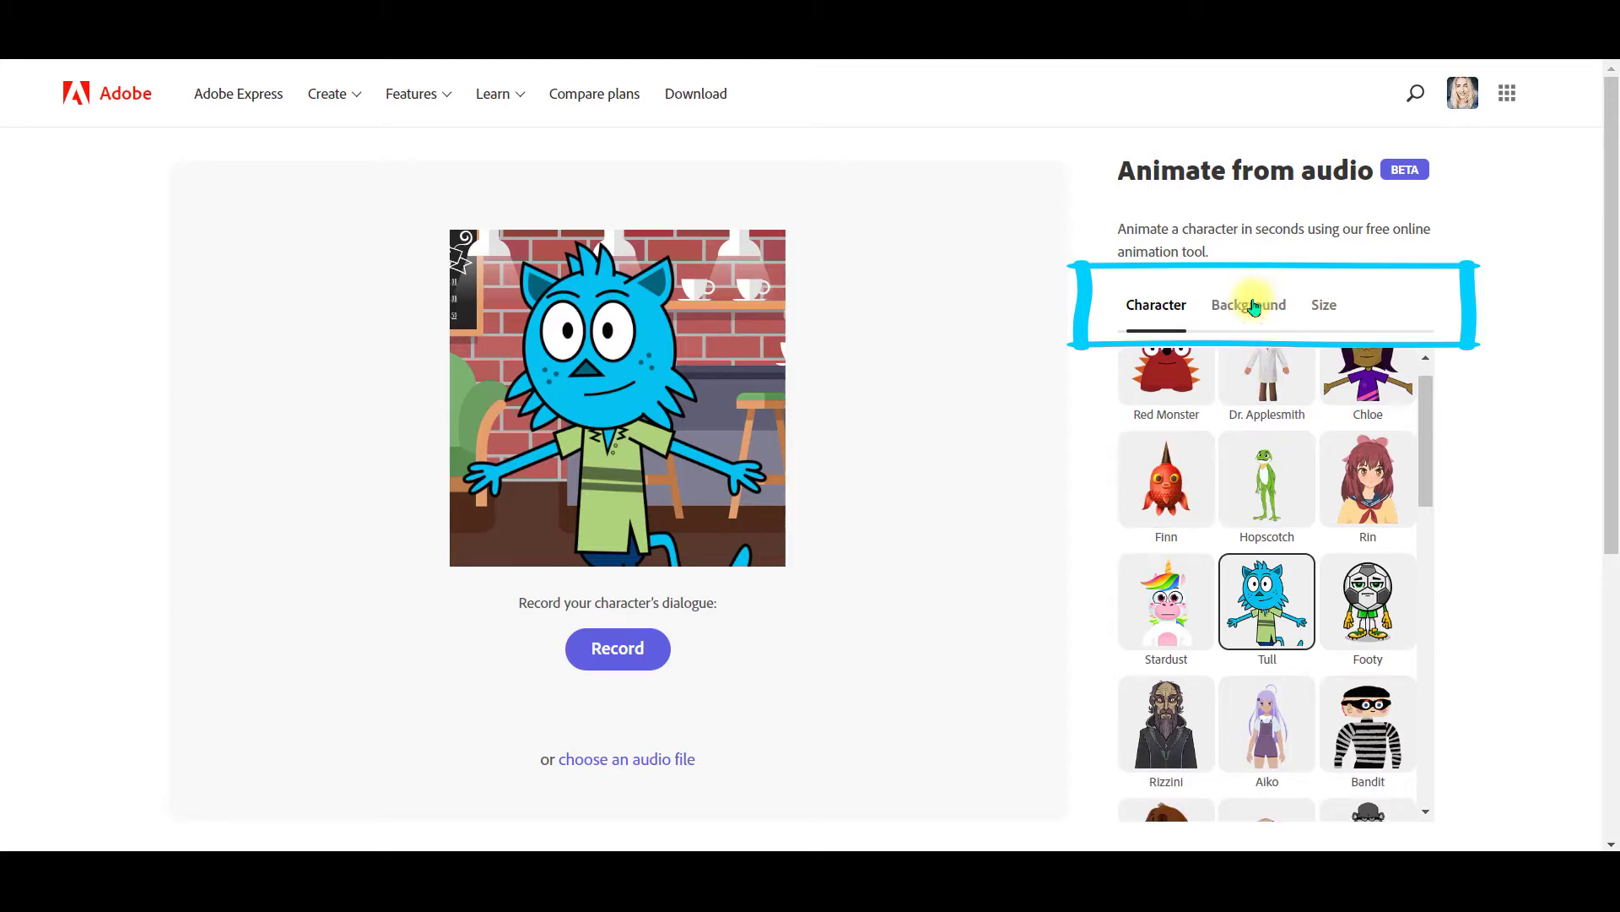
pyautogui.click(1253, 308)
pyautogui.scroll(-2, 1216, 544)
pyautogui.scroll(-1, 1231, 547)
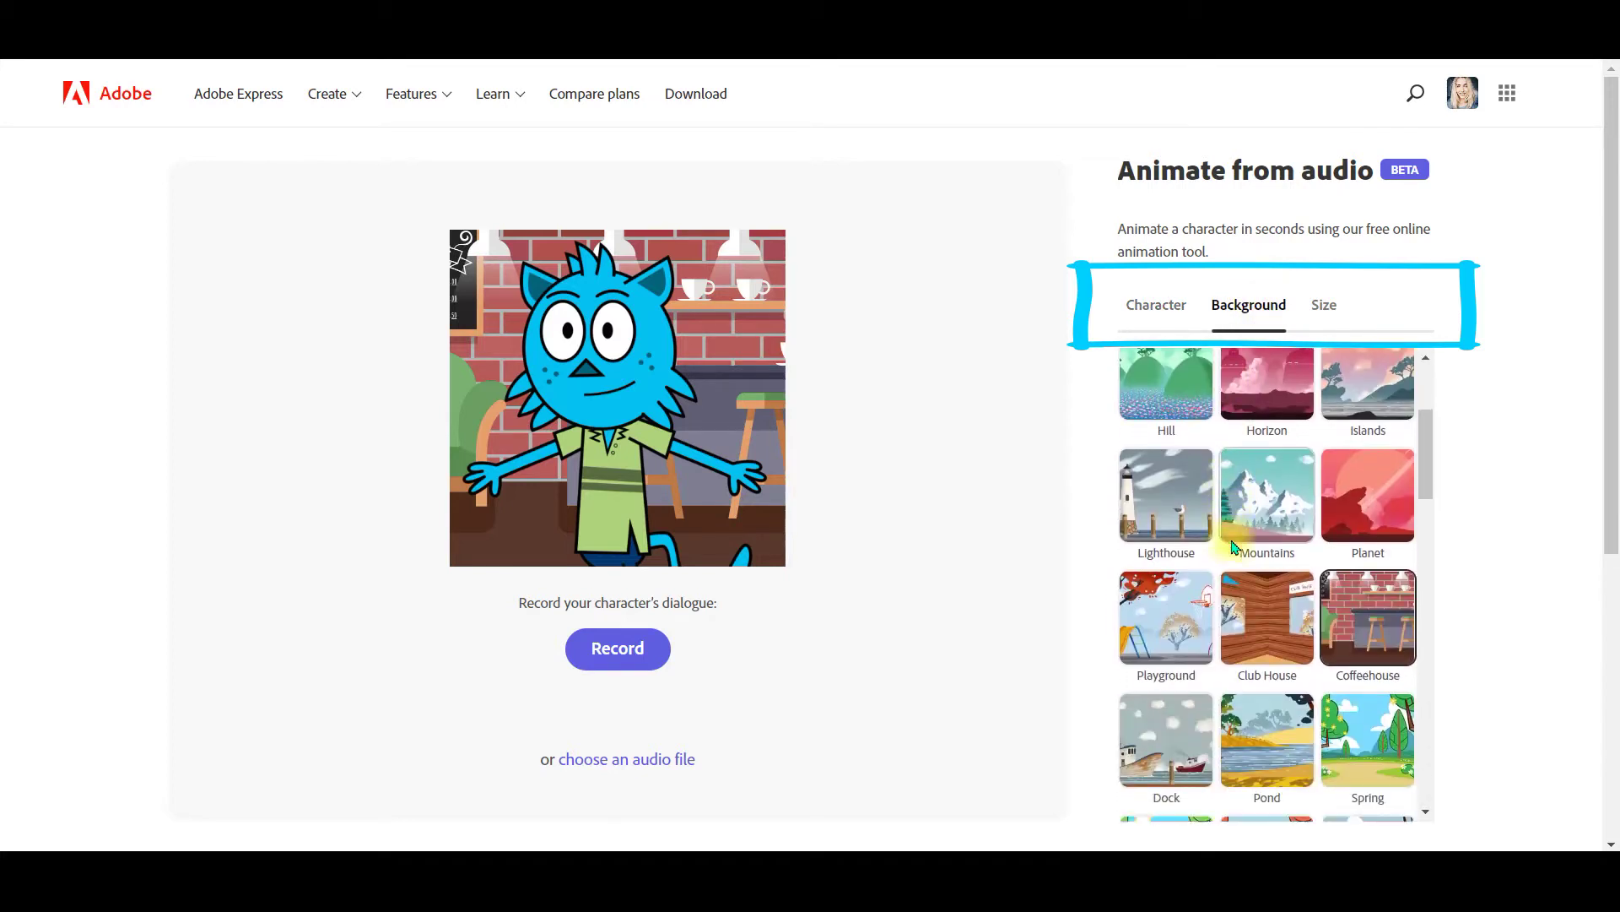
pyautogui.scroll(-2, 1232, 548)
pyautogui.scroll(-1, 1232, 548)
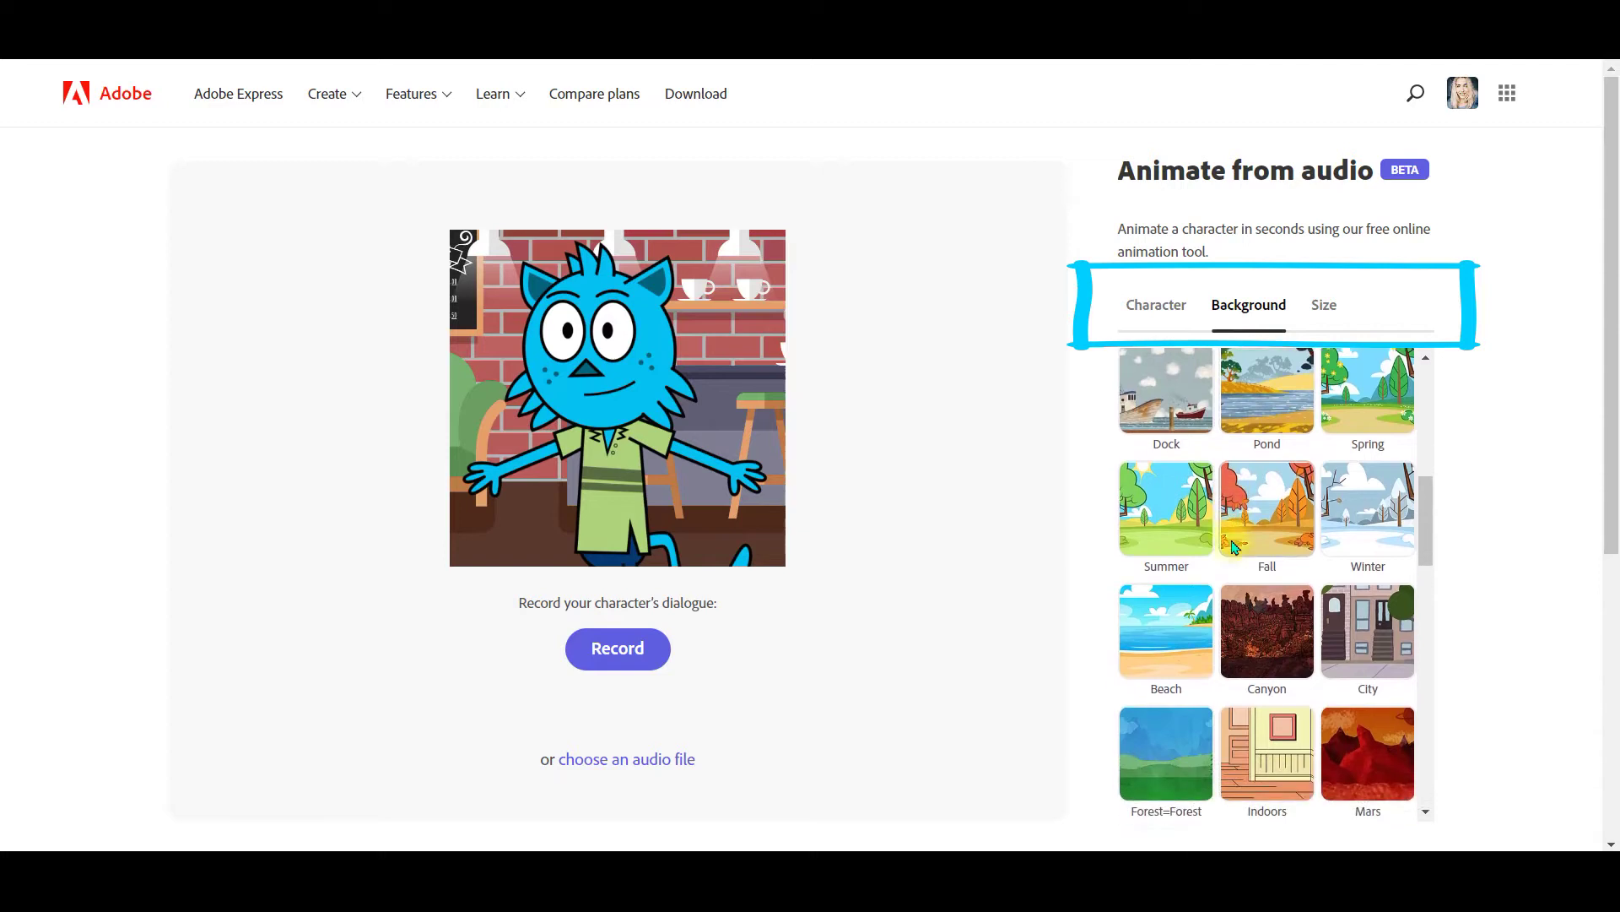
pyautogui.scroll(-1, 1232, 548)
pyautogui.click(1344, 492)
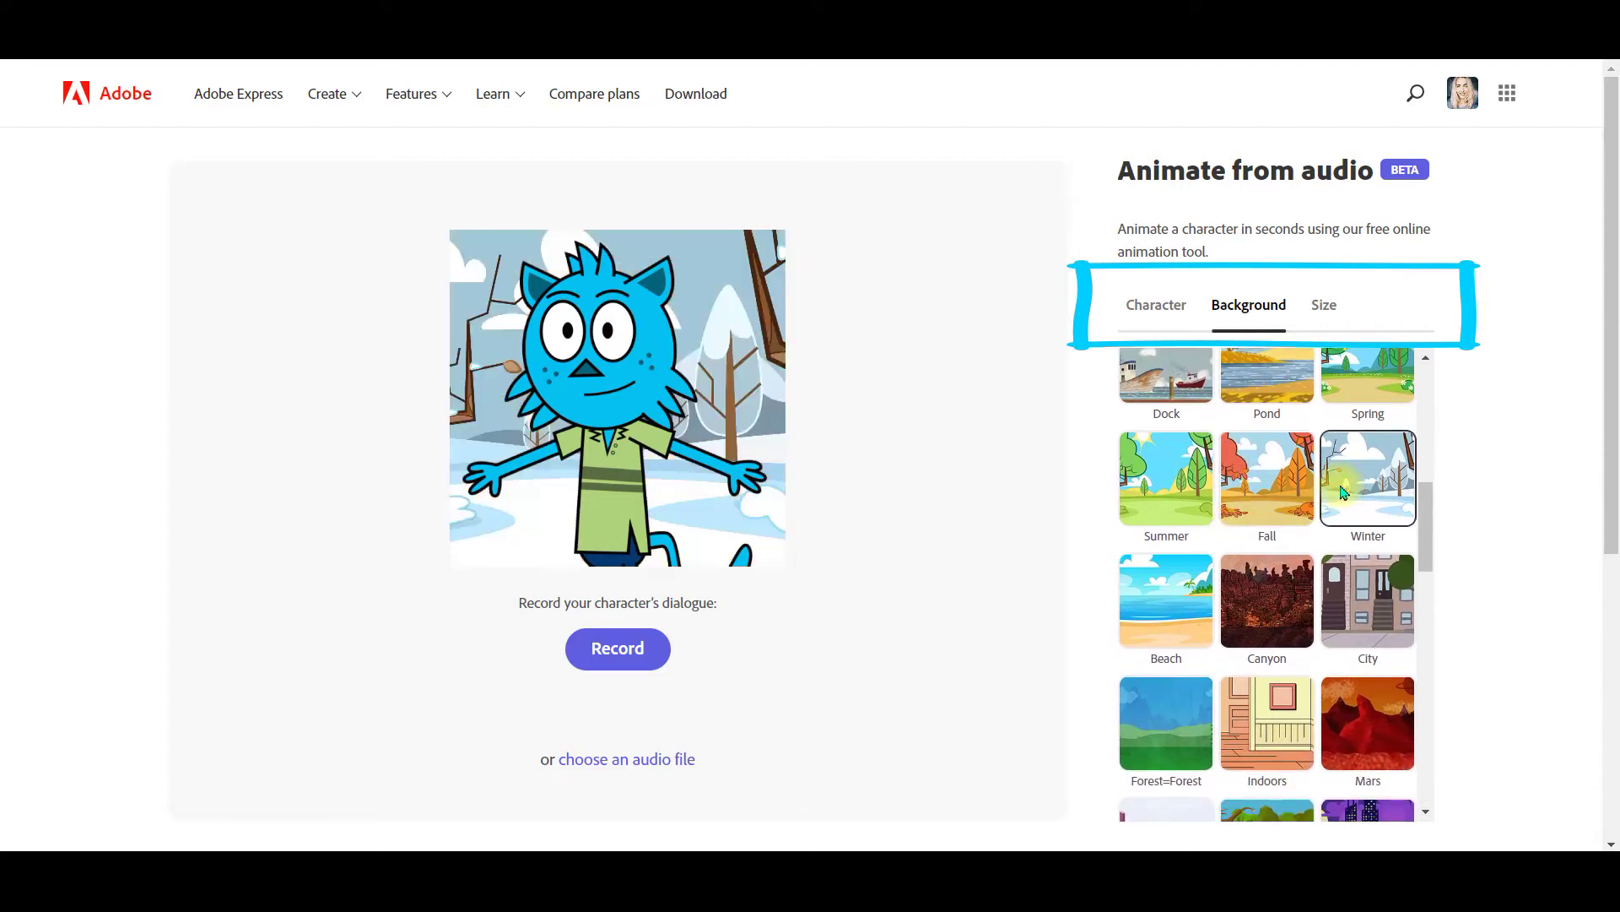
# Try the 9:16 Story/Reels size, then settle on Square output.
pyautogui.click(1324, 308)
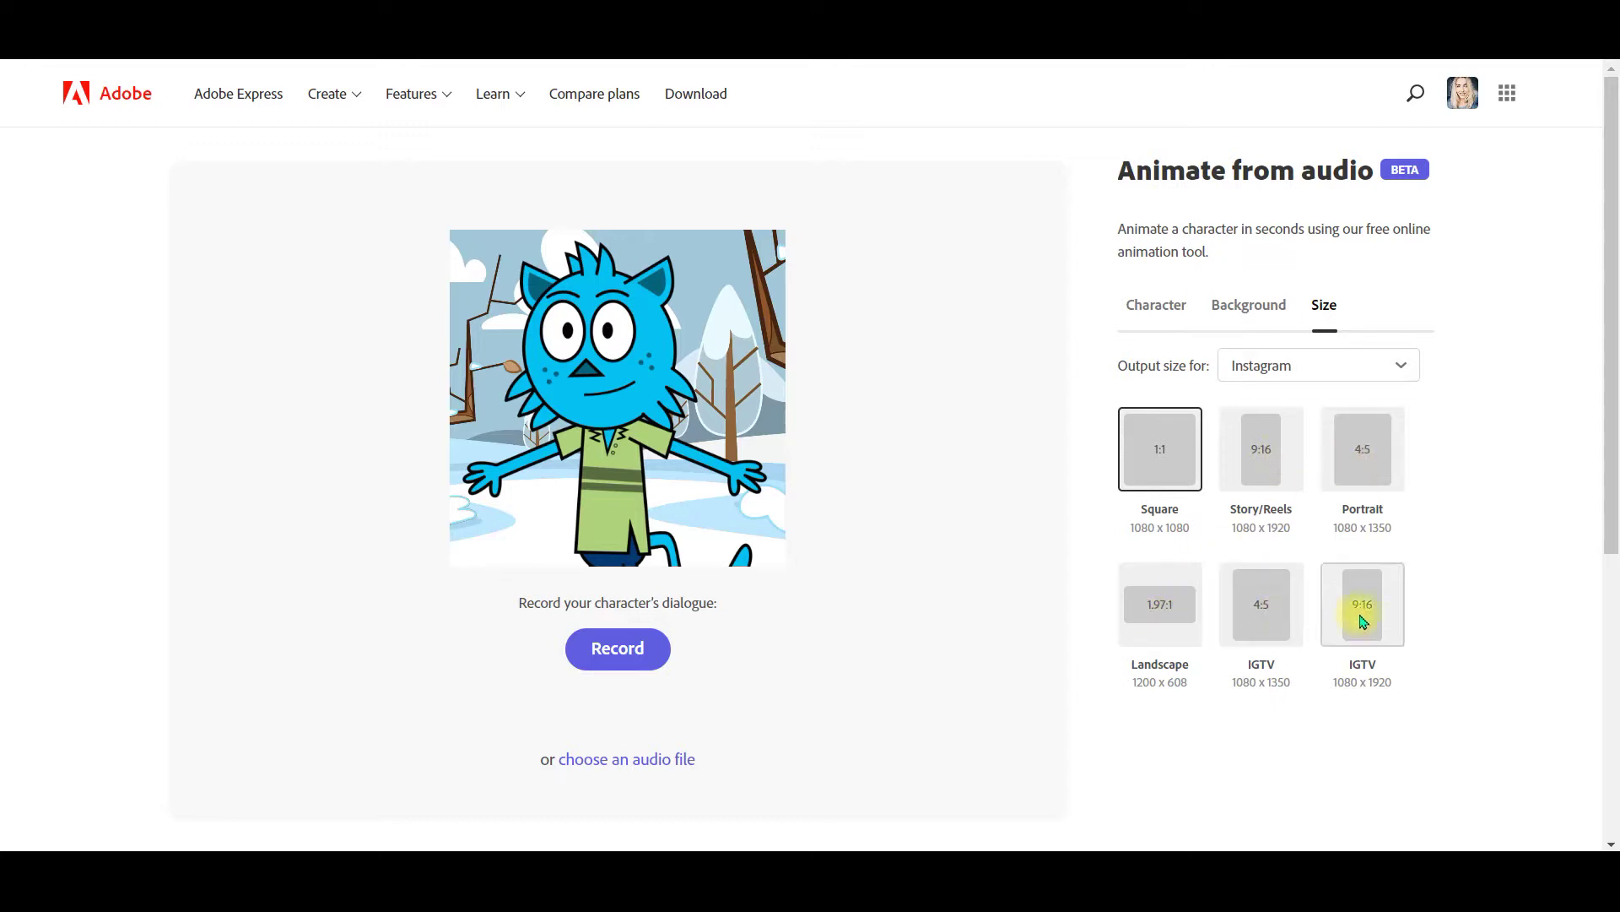
pyautogui.click(1278, 493)
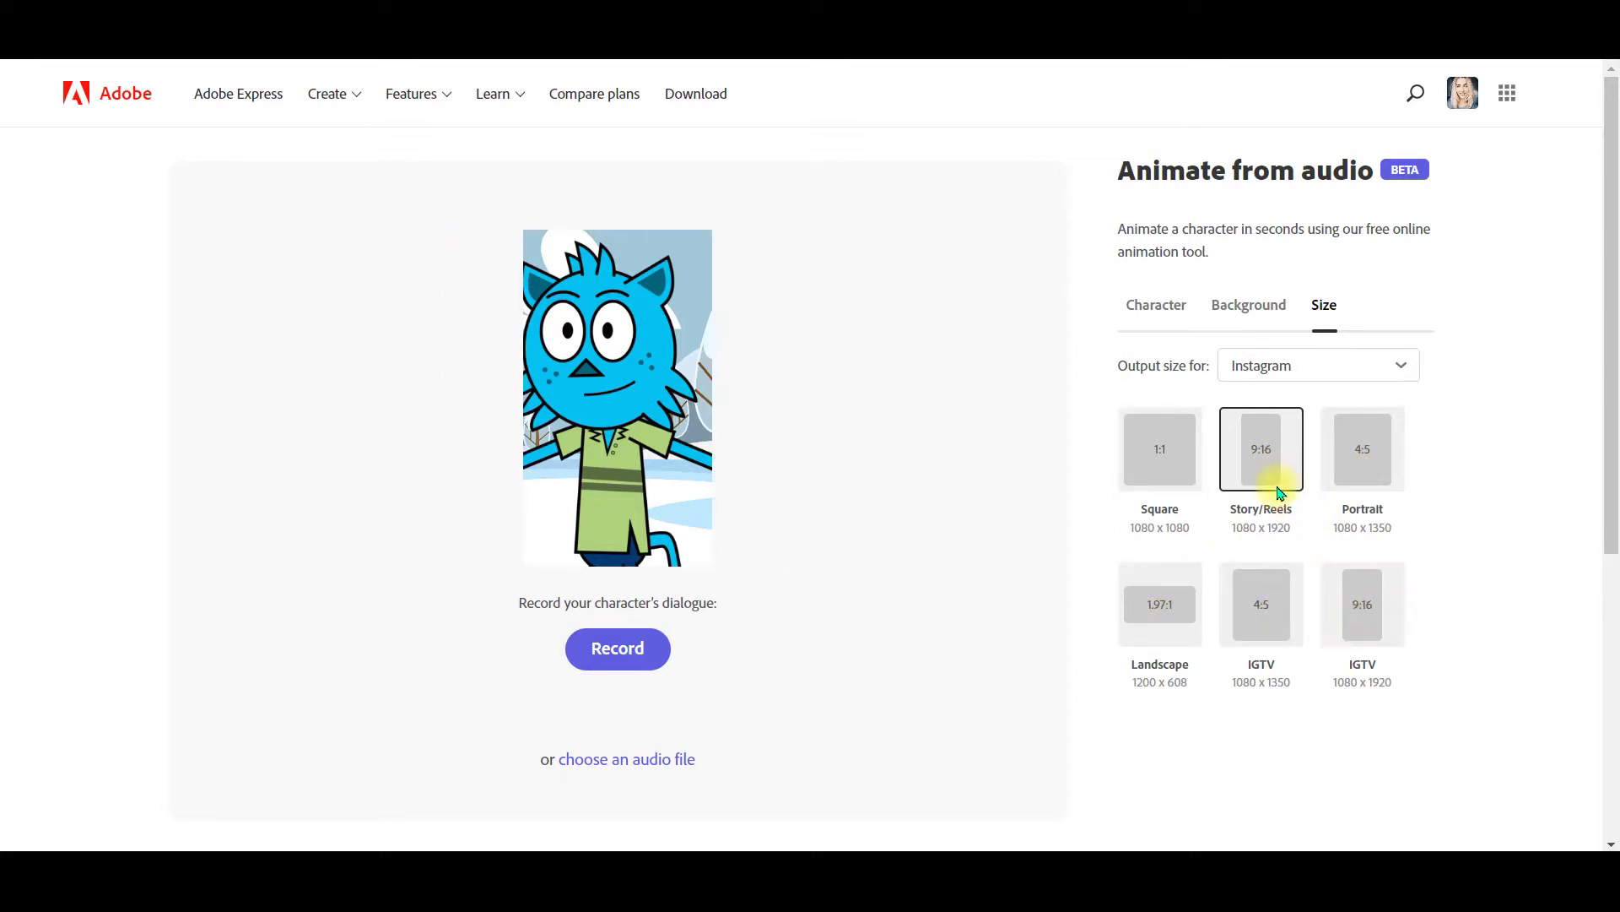
pyautogui.click(1190, 477)
# Choose the unicorn Stardust as the character in place of Tull.
pyautogui.click(1185, 310)
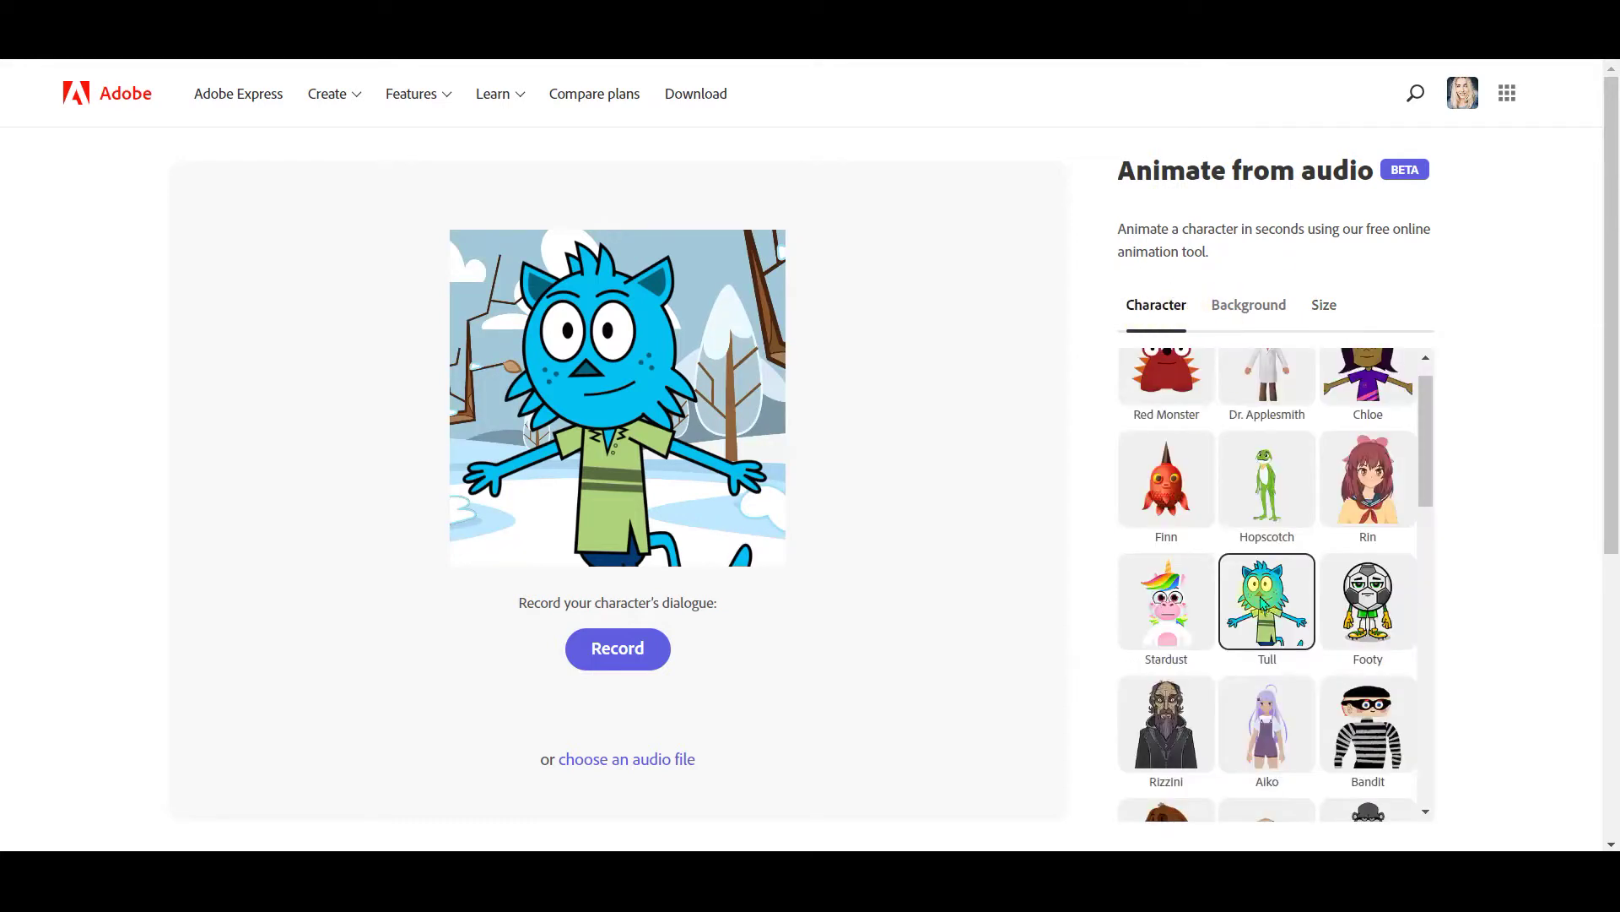
pyautogui.scroll(-2, 1261, 557)
pyautogui.scroll(-1, 1261, 570)
pyautogui.scroll(-2, 1261, 604)
pyautogui.scroll(-1, 1261, 604)
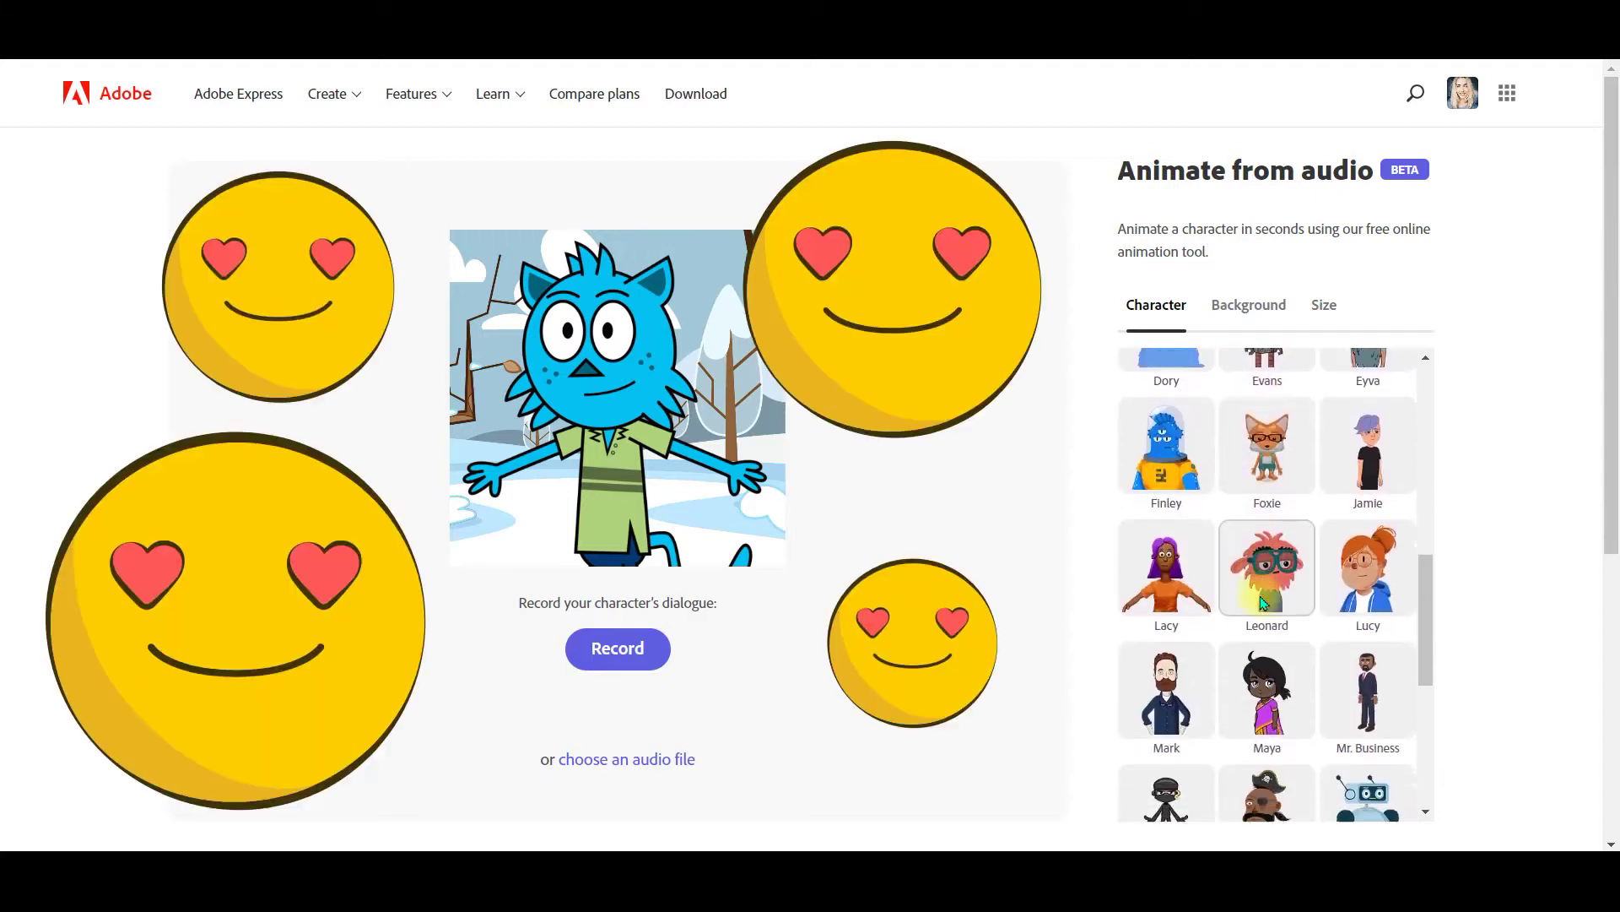
pyautogui.scroll(-2, 1261, 604)
pyautogui.scroll(-1, 1261, 604)
pyautogui.scroll(-1, 1261, 605)
pyautogui.scroll(-1, 1261, 604)
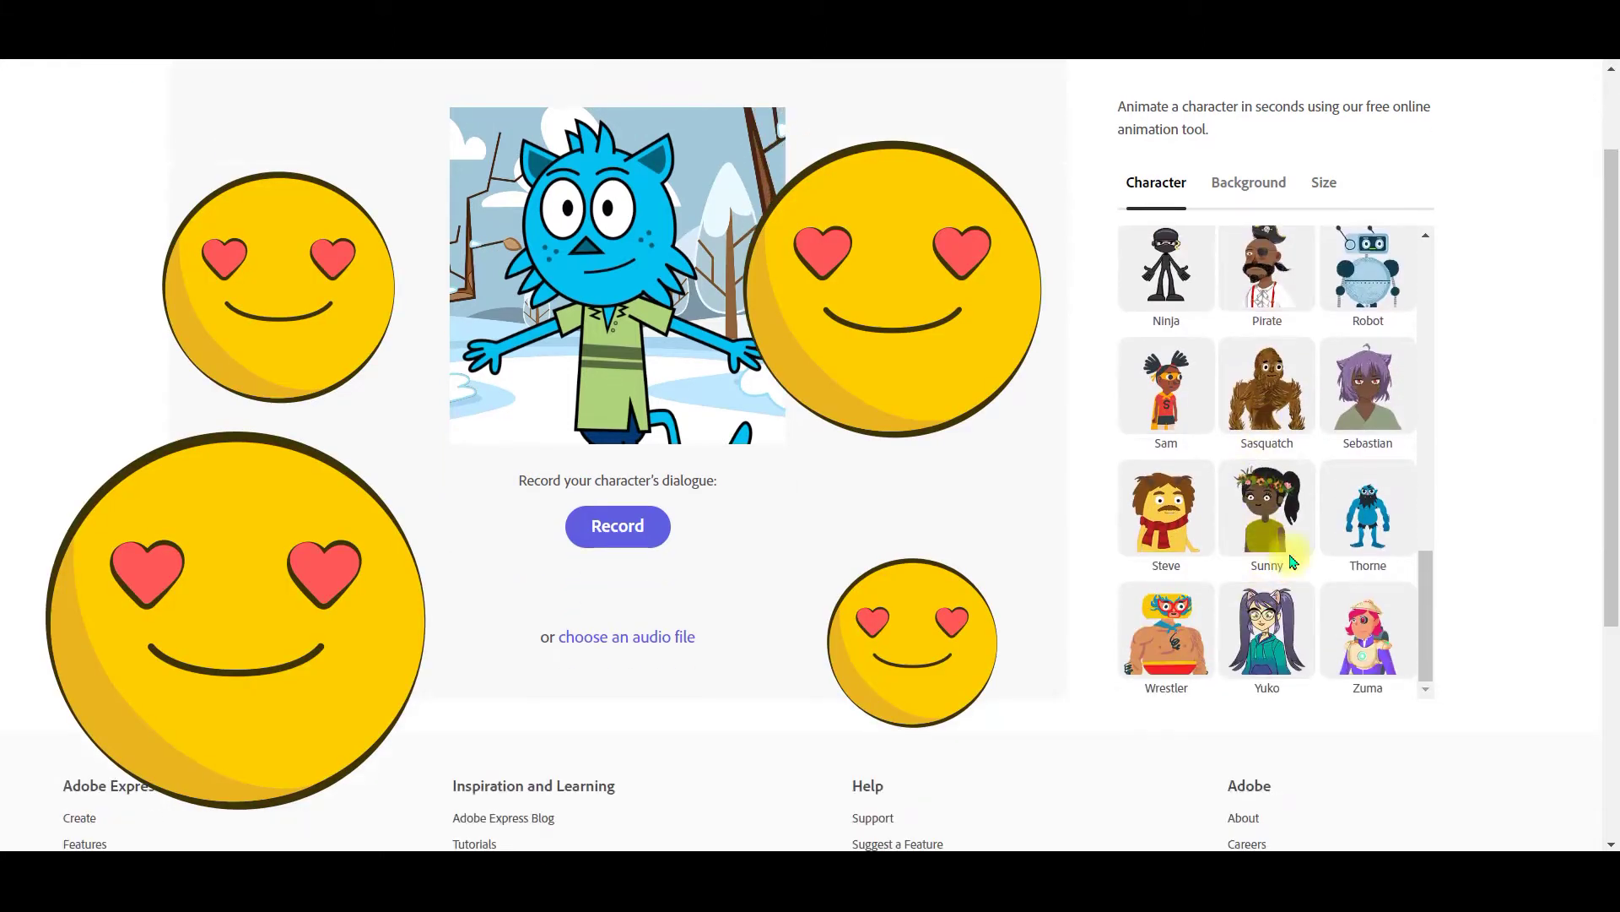
pyautogui.scroll(1, 1261, 603)
pyautogui.scroll(2, 1262, 604)
pyautogui.scroll(4, 1273, 582)
pyautogui.scroll(1, 1291, 561)
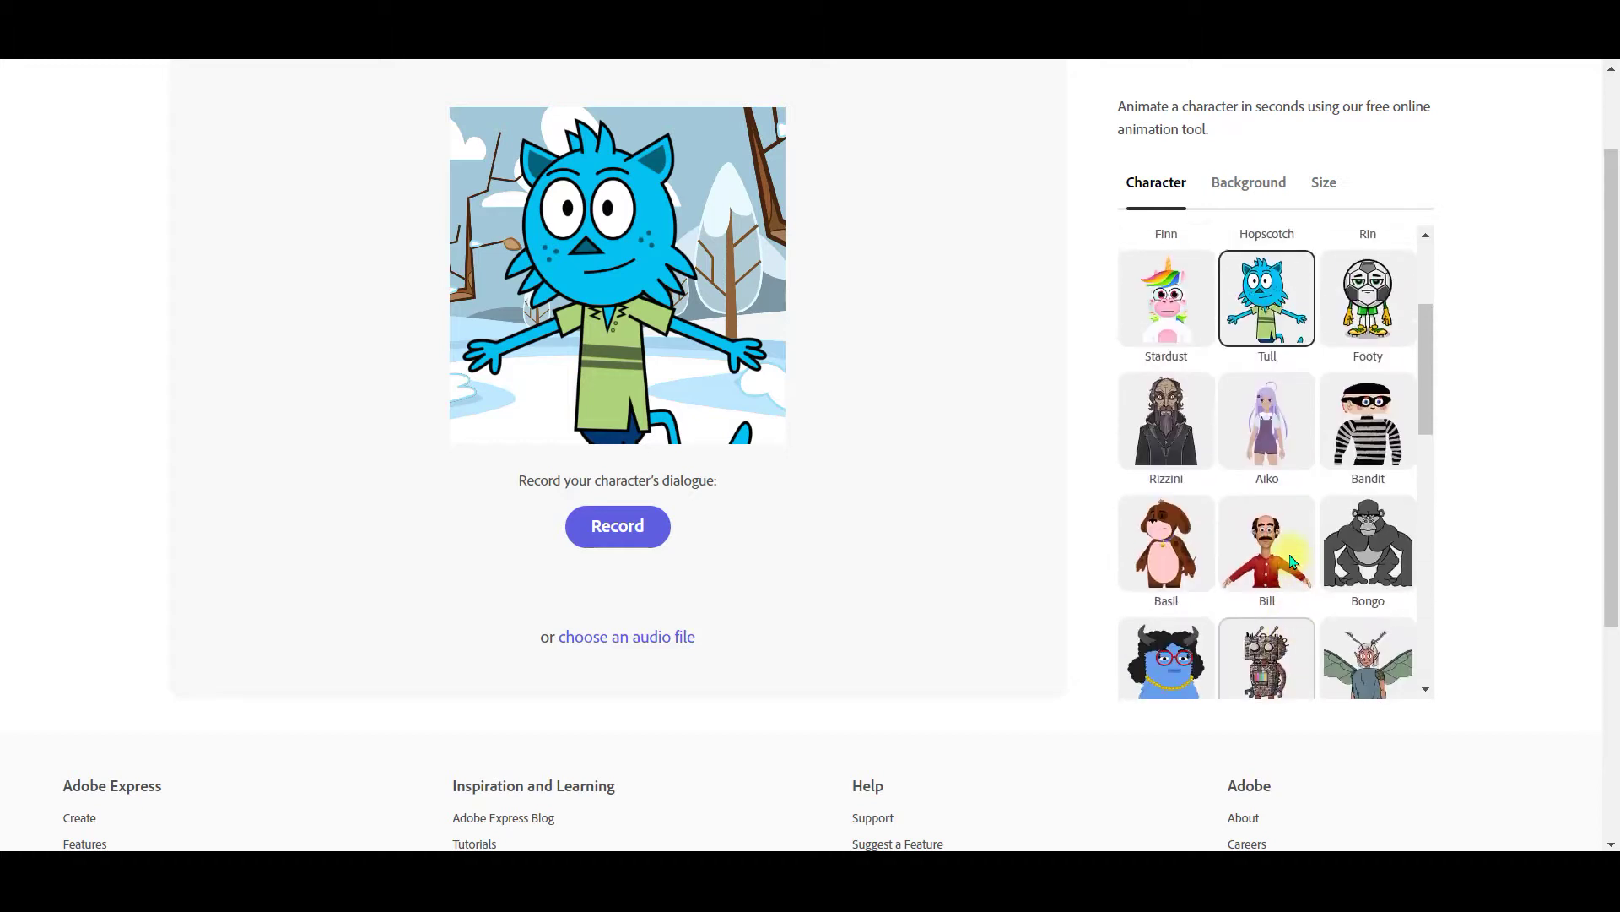
pyautogui.scroll(1, 1292, 561)
pyautogui.scroll(1, 1291, 561)
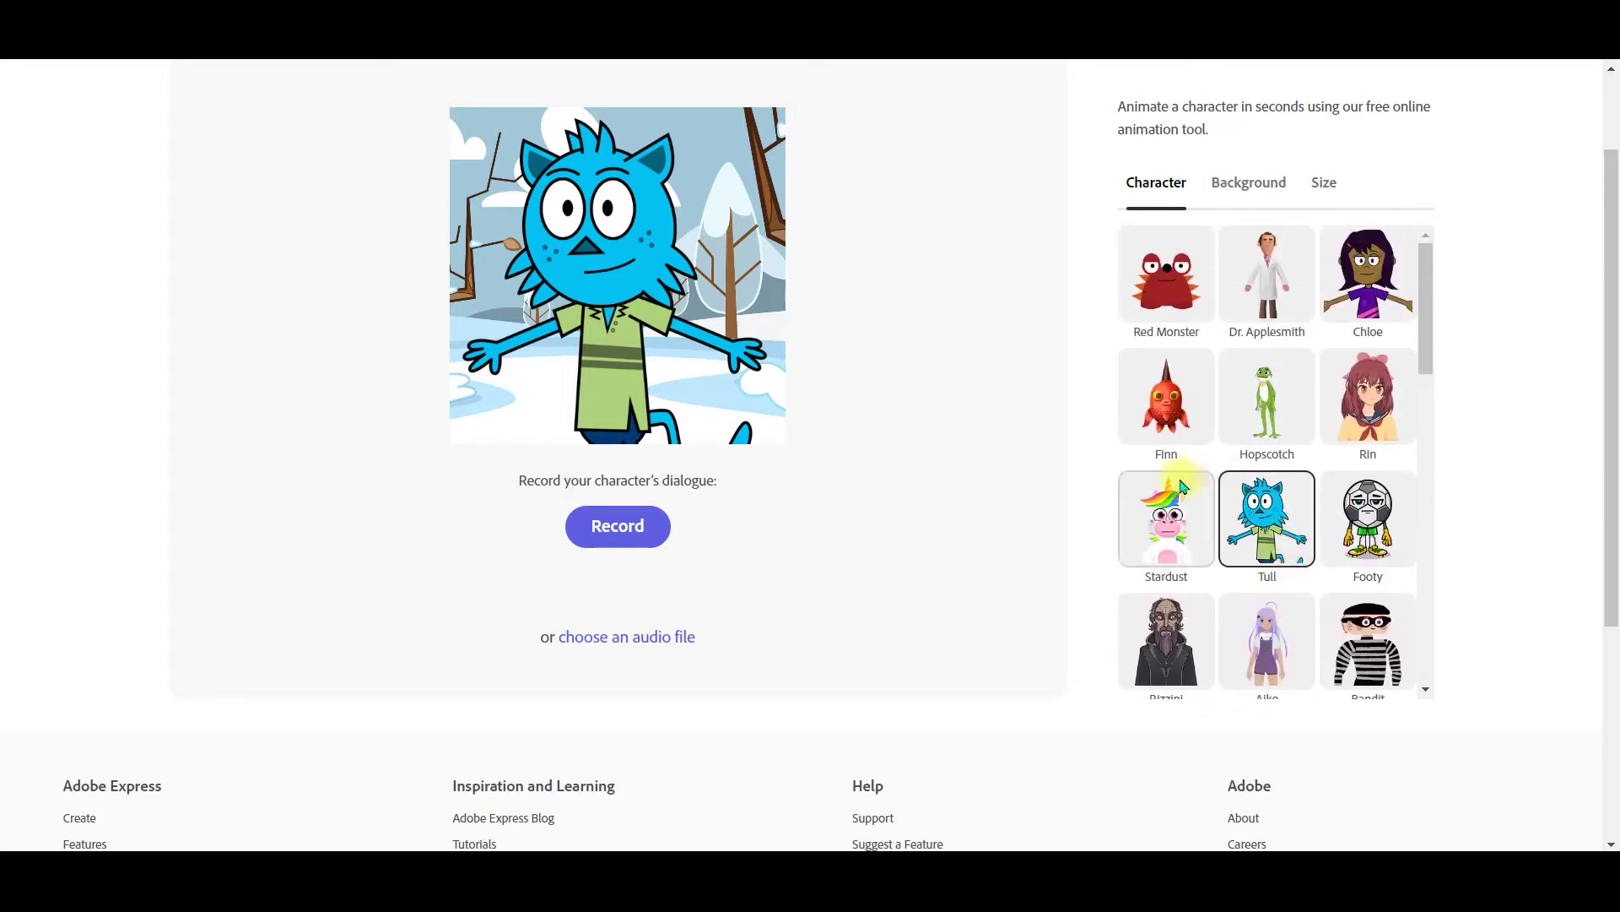
pyautogui.click(1167, 513)
pyautogui.scroll(1, 1167, 513)
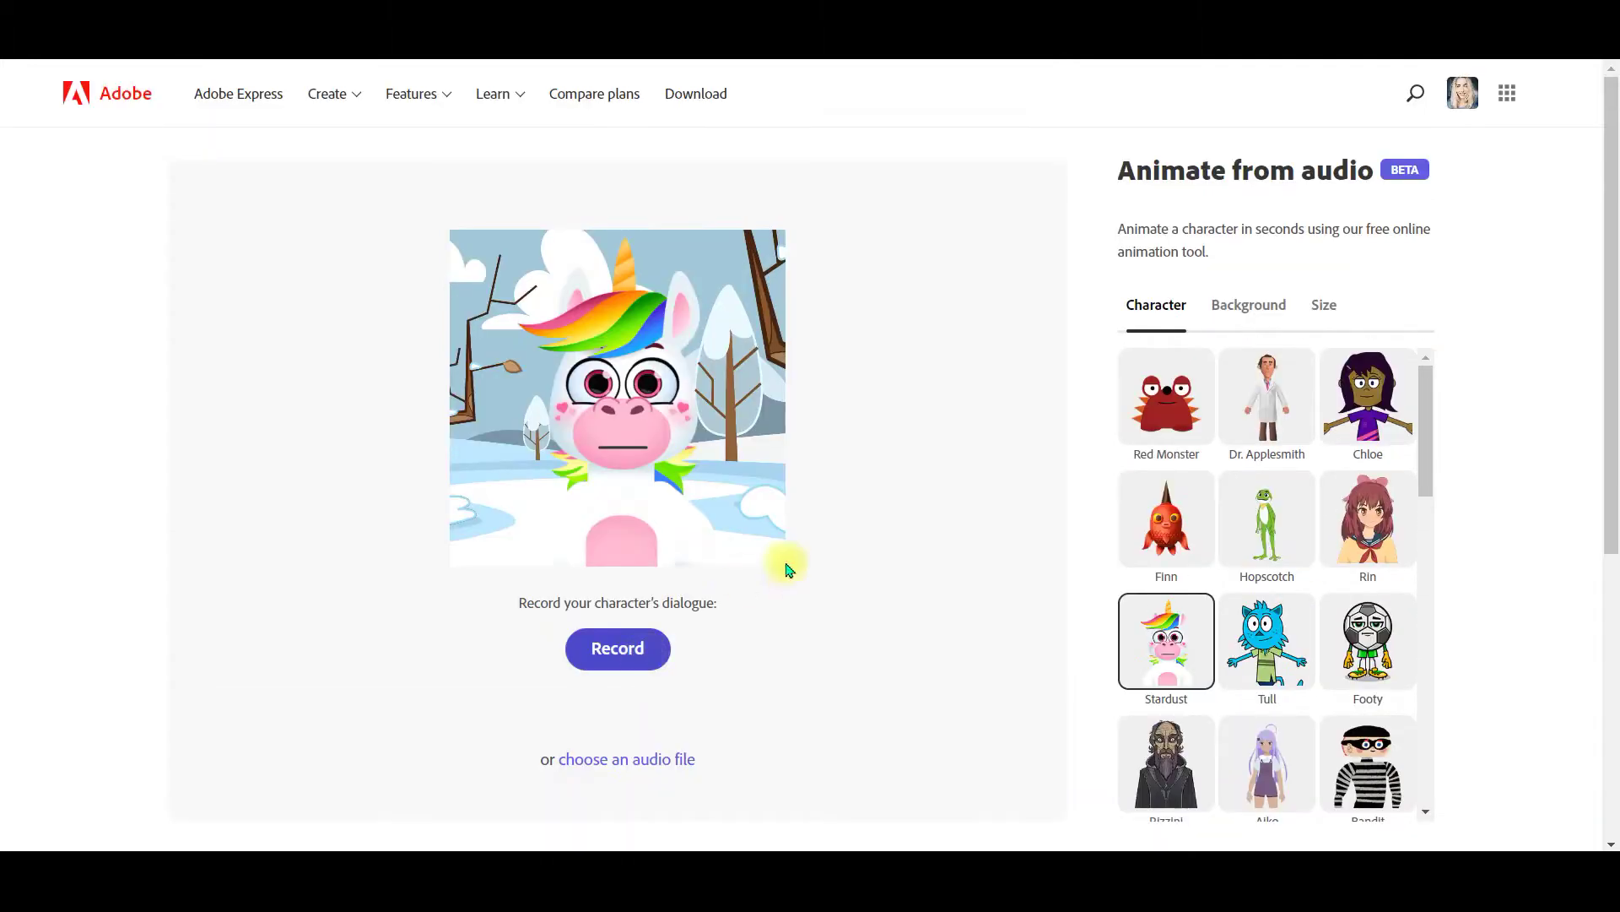
pyautogui.click(1258, 307)
pyautogui.scroll(-2, 1276, 532)
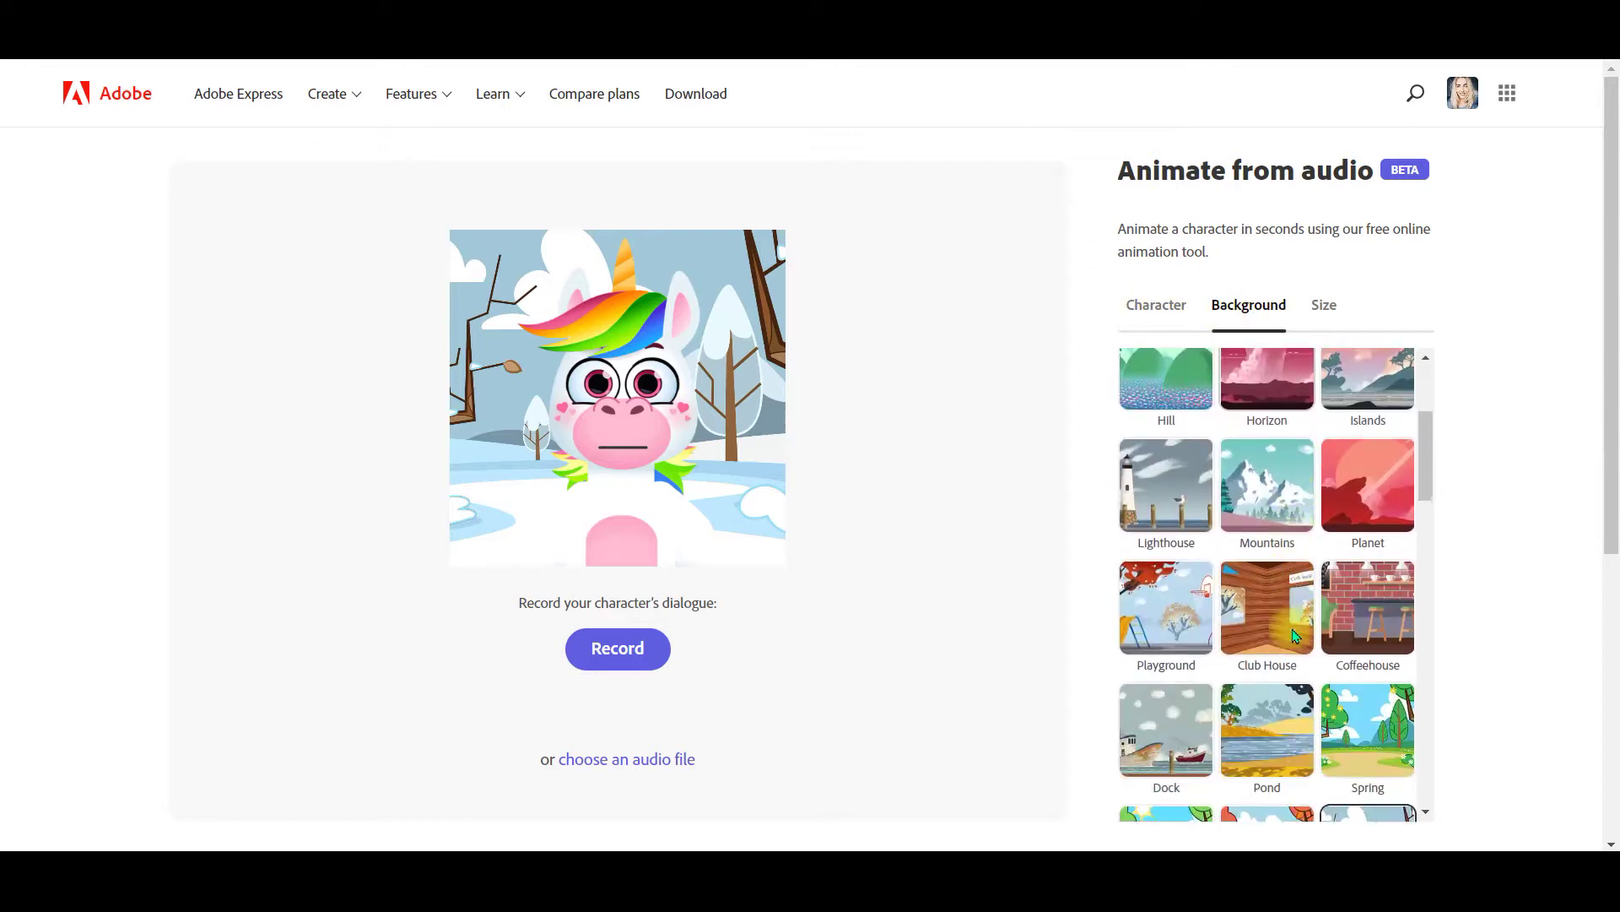
pyautogui.scroll(-2, 1282, 583)
pyautogui.scroll(-2, 1291, 627)
pyautogui.scroll(-3, 1294, 633)
pyautogui.scroll(-3, 1295, 622)
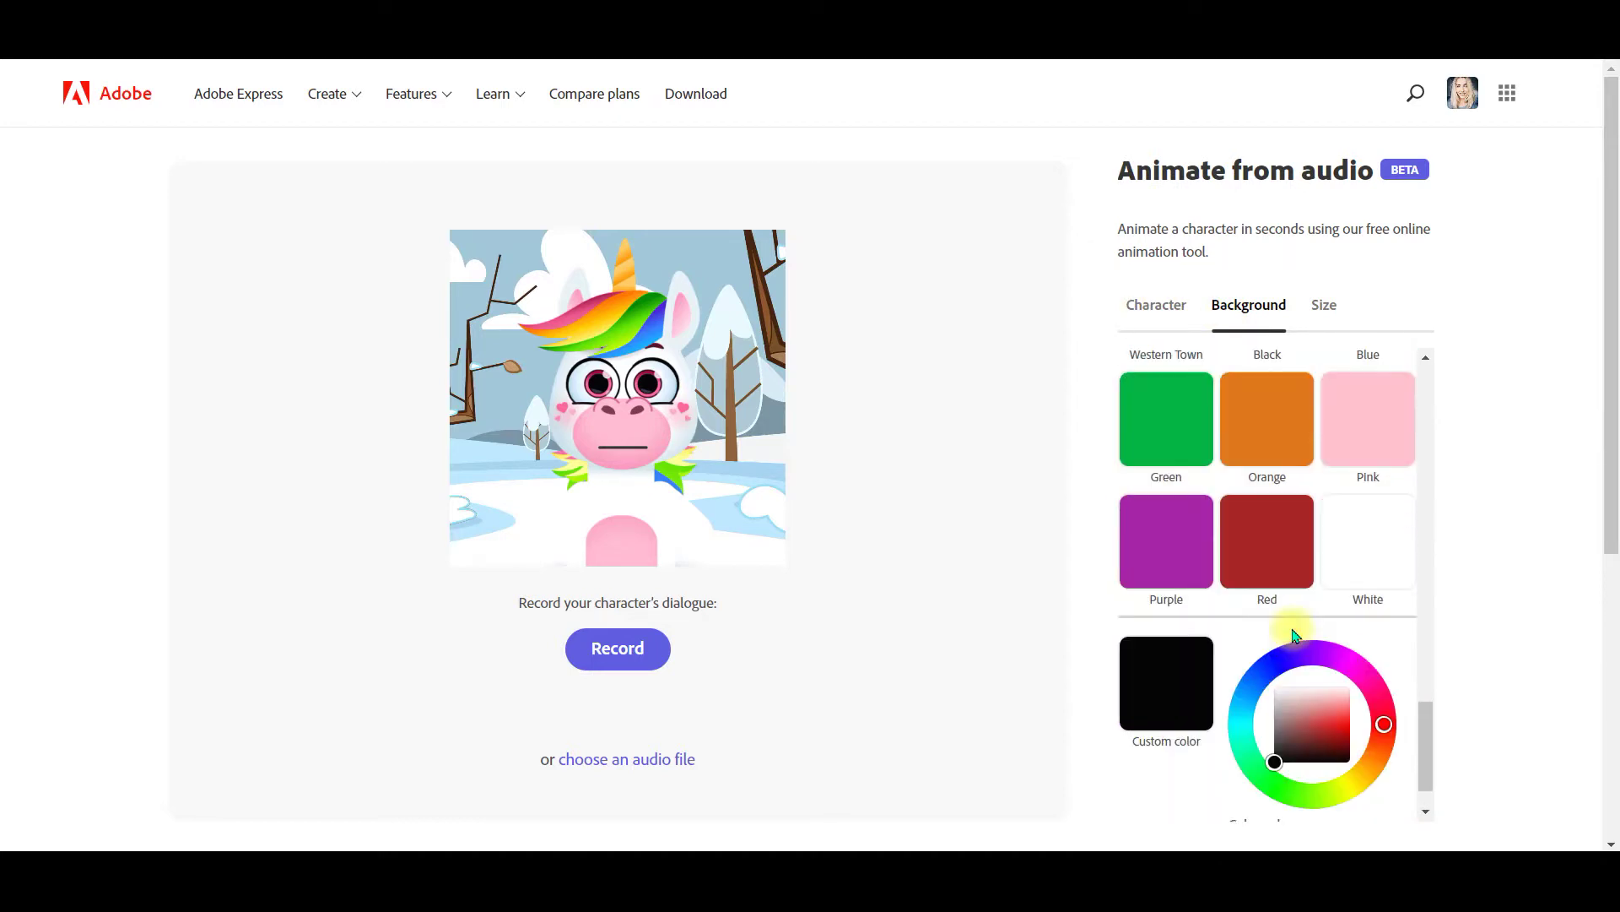
pyautogui.scroll(1, 1291, 622)
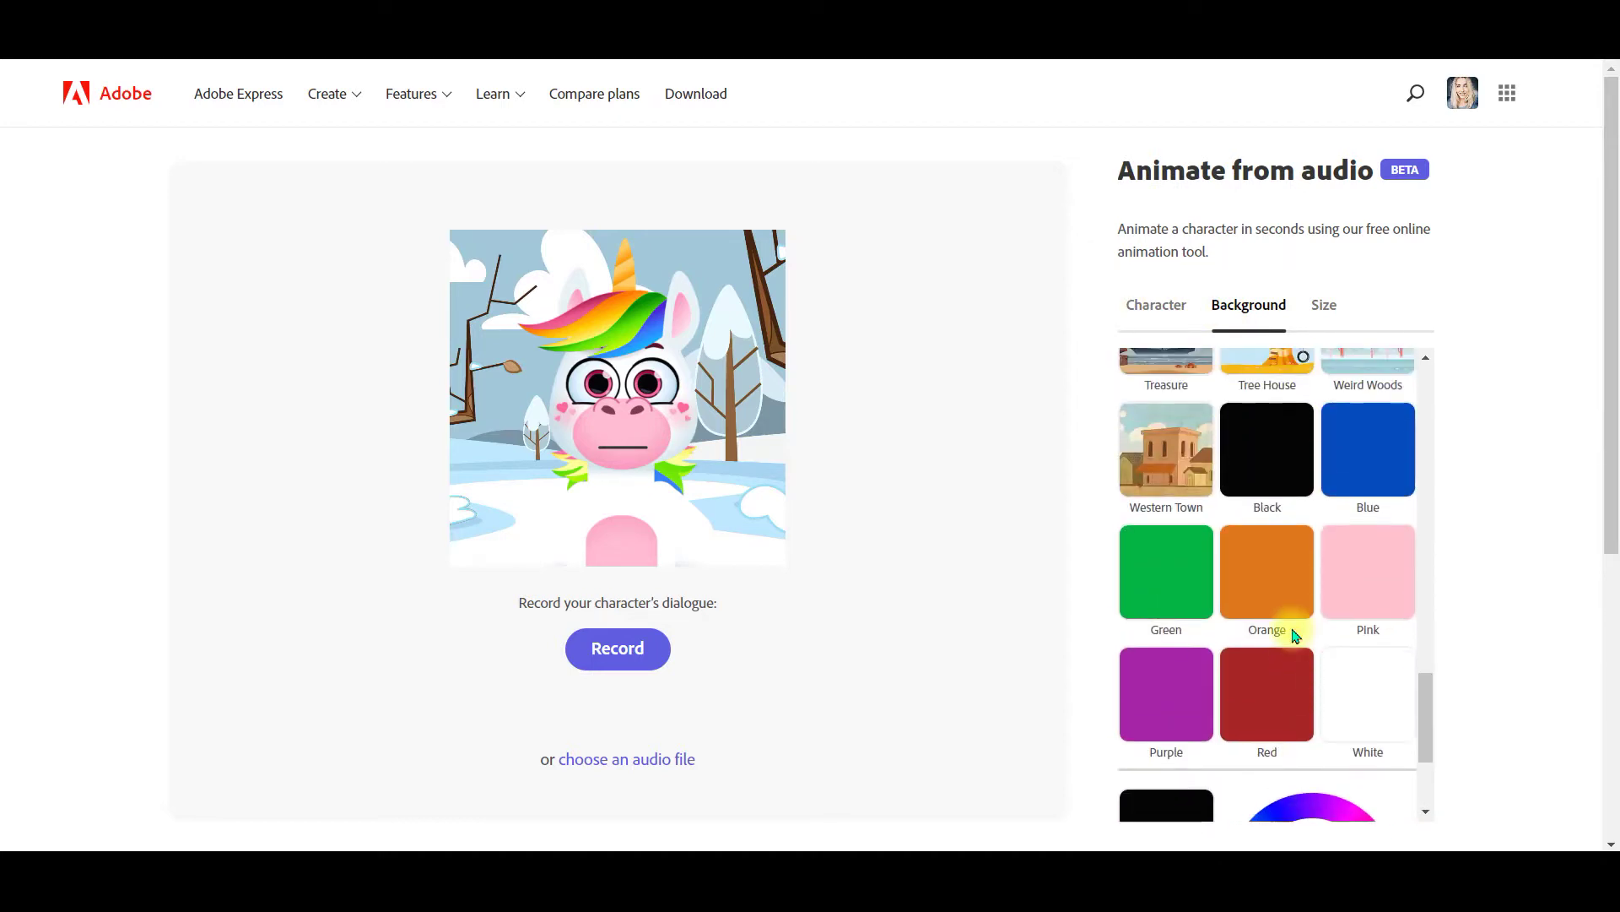
# Set a solid black background behind Stardust and begin recording the dialogue.
pyautogui.click(1149, 578)
pyautogui.click(1263, 451)
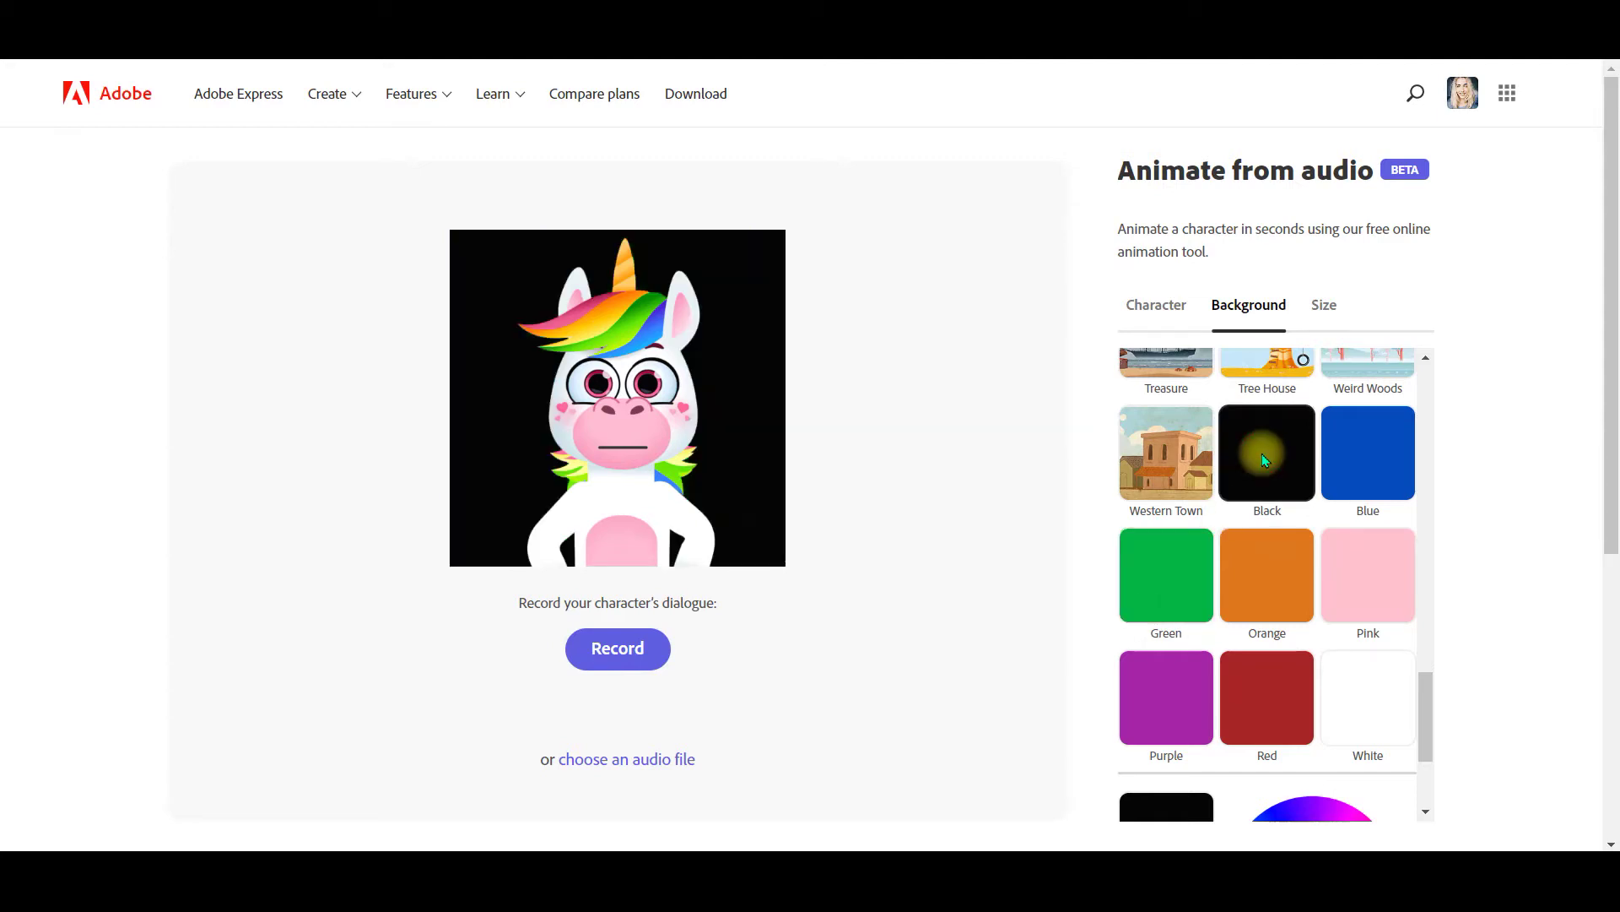
pyautogui.click(621, 653)
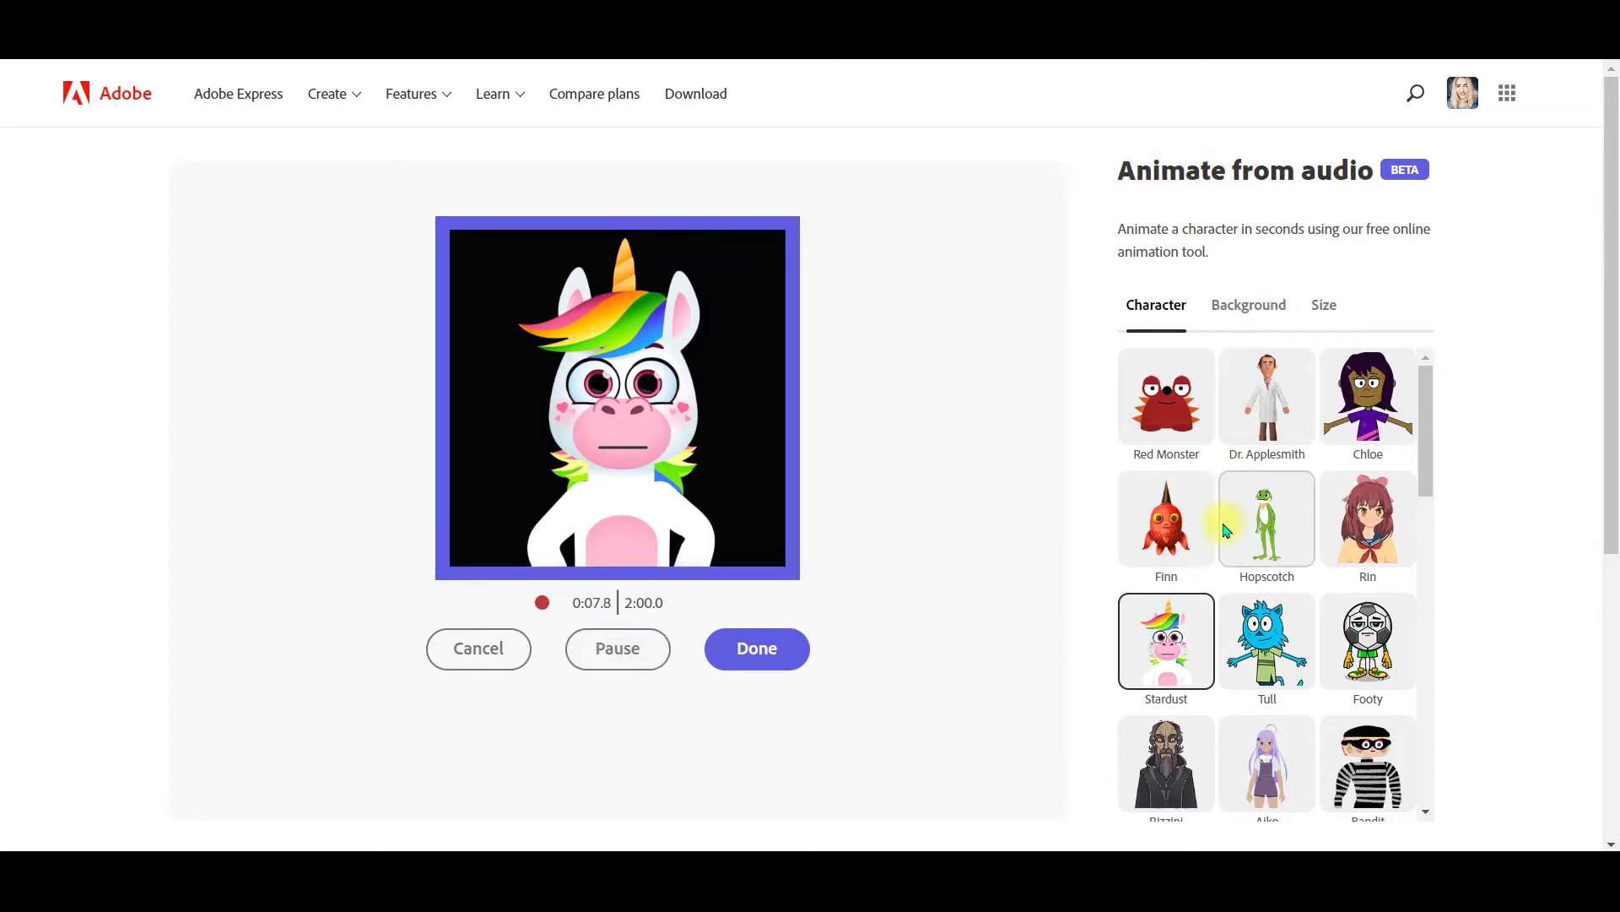
pyautogui.scroll(-1, 1224, 529)
pyautogui.scroll(-1, 1224, 529)
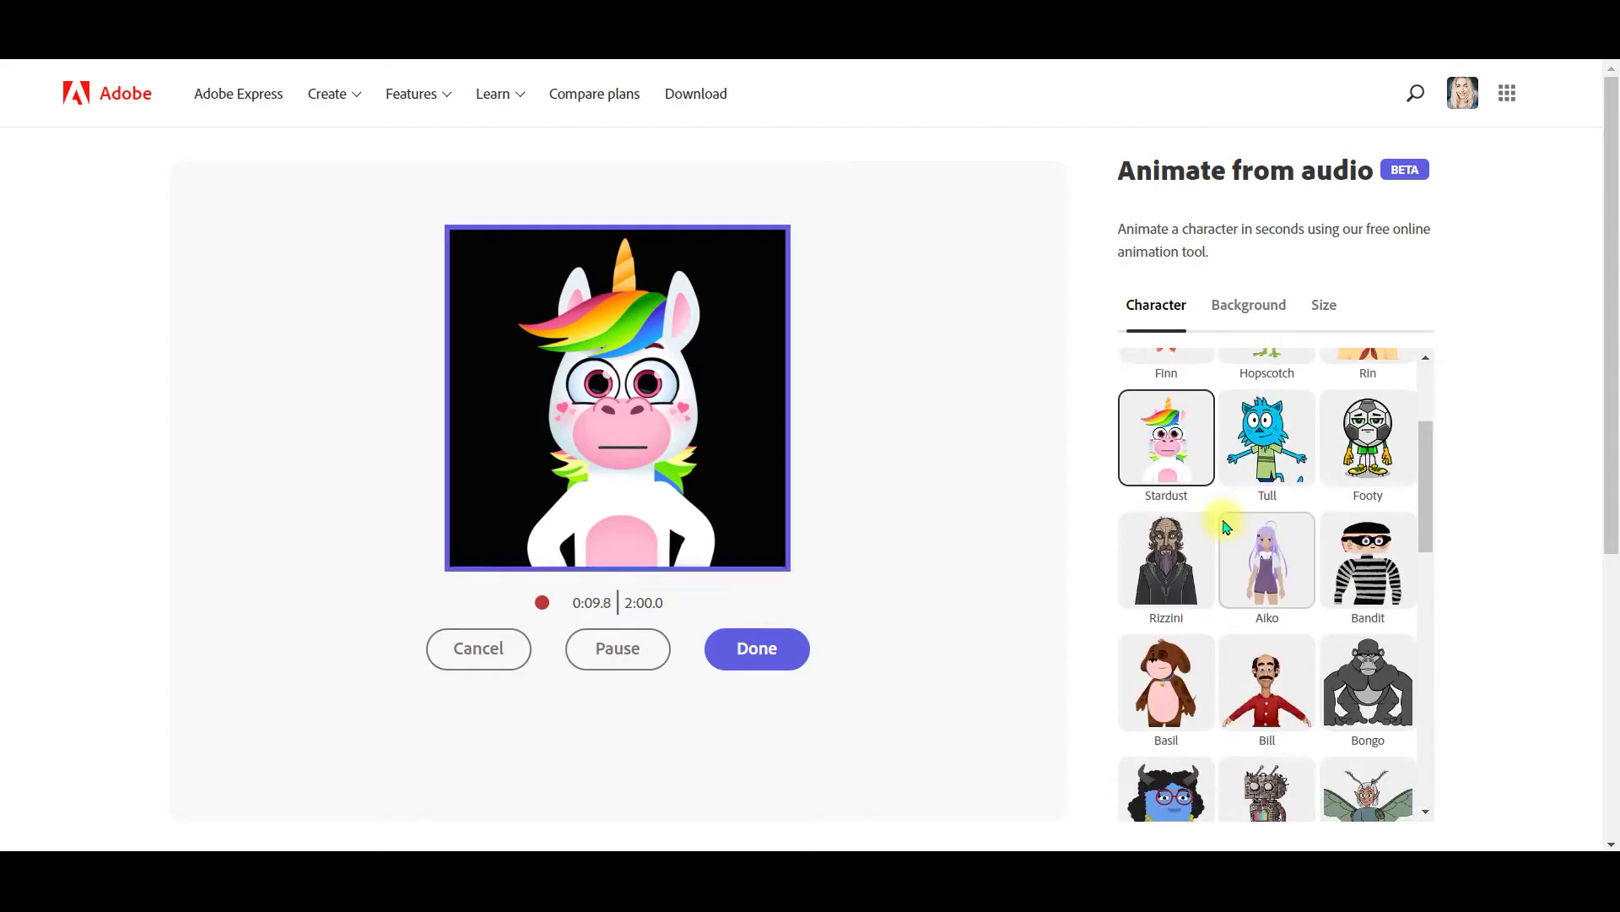
pyautogui.scroll(-1, 1223, 530)
pyautogui.scroll(-2, 1224, 529)
pyautogui.scroll(-3, 1224, 529)
pyautogui.scroll(-1, 1229, 525)
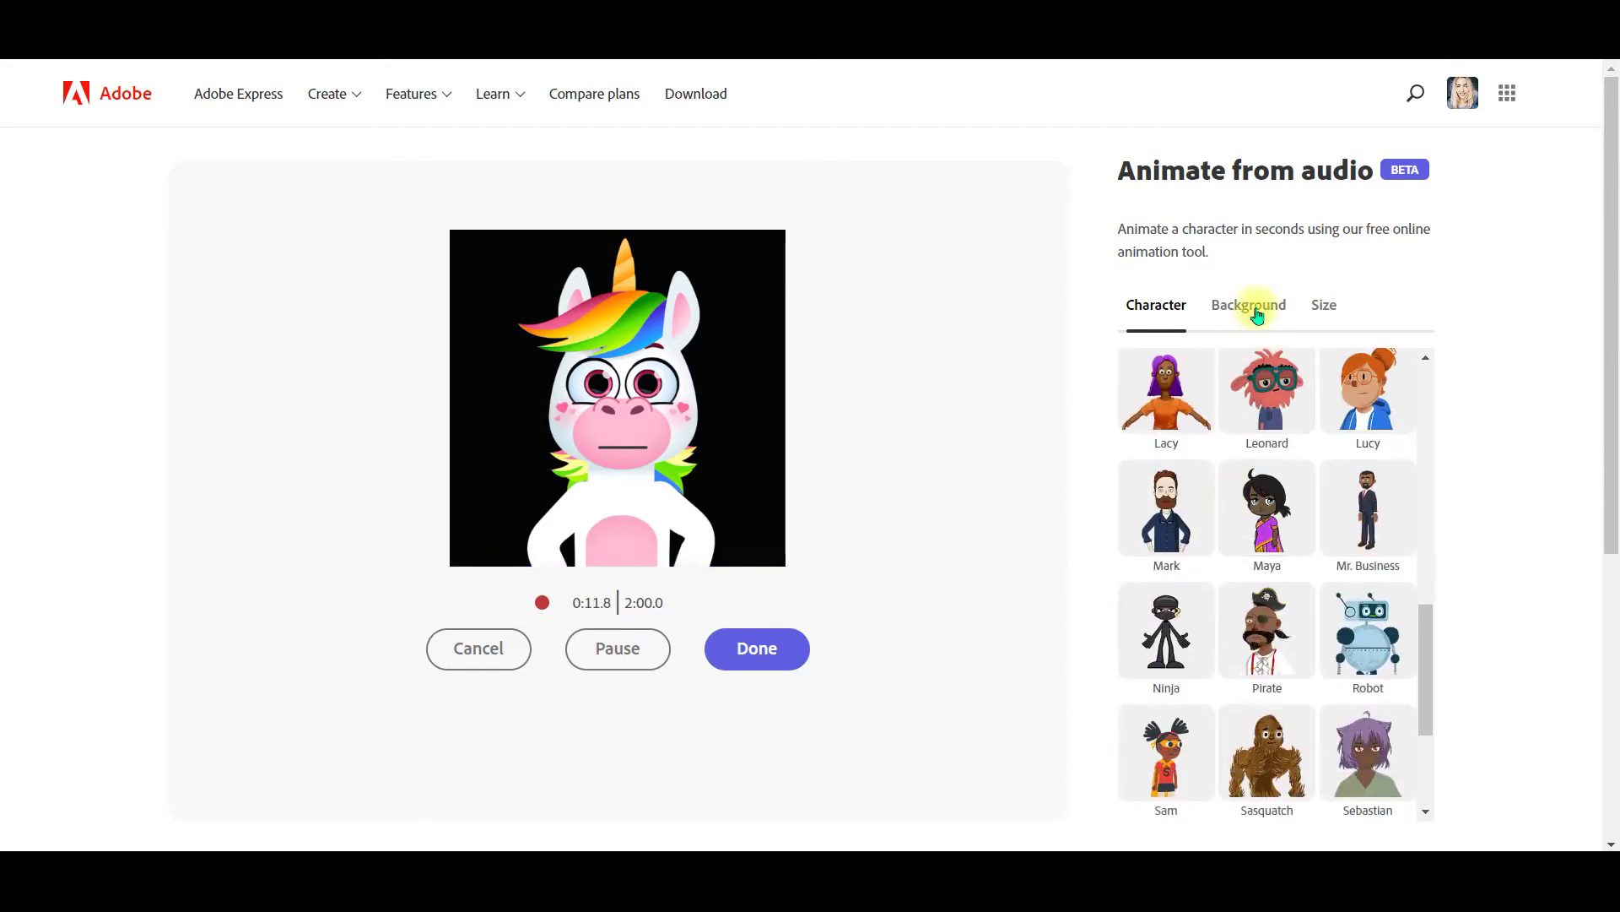
# Review background and Square 1:1 size during recording, then finish to process the animation.
pyautogui.click(1255, 308)
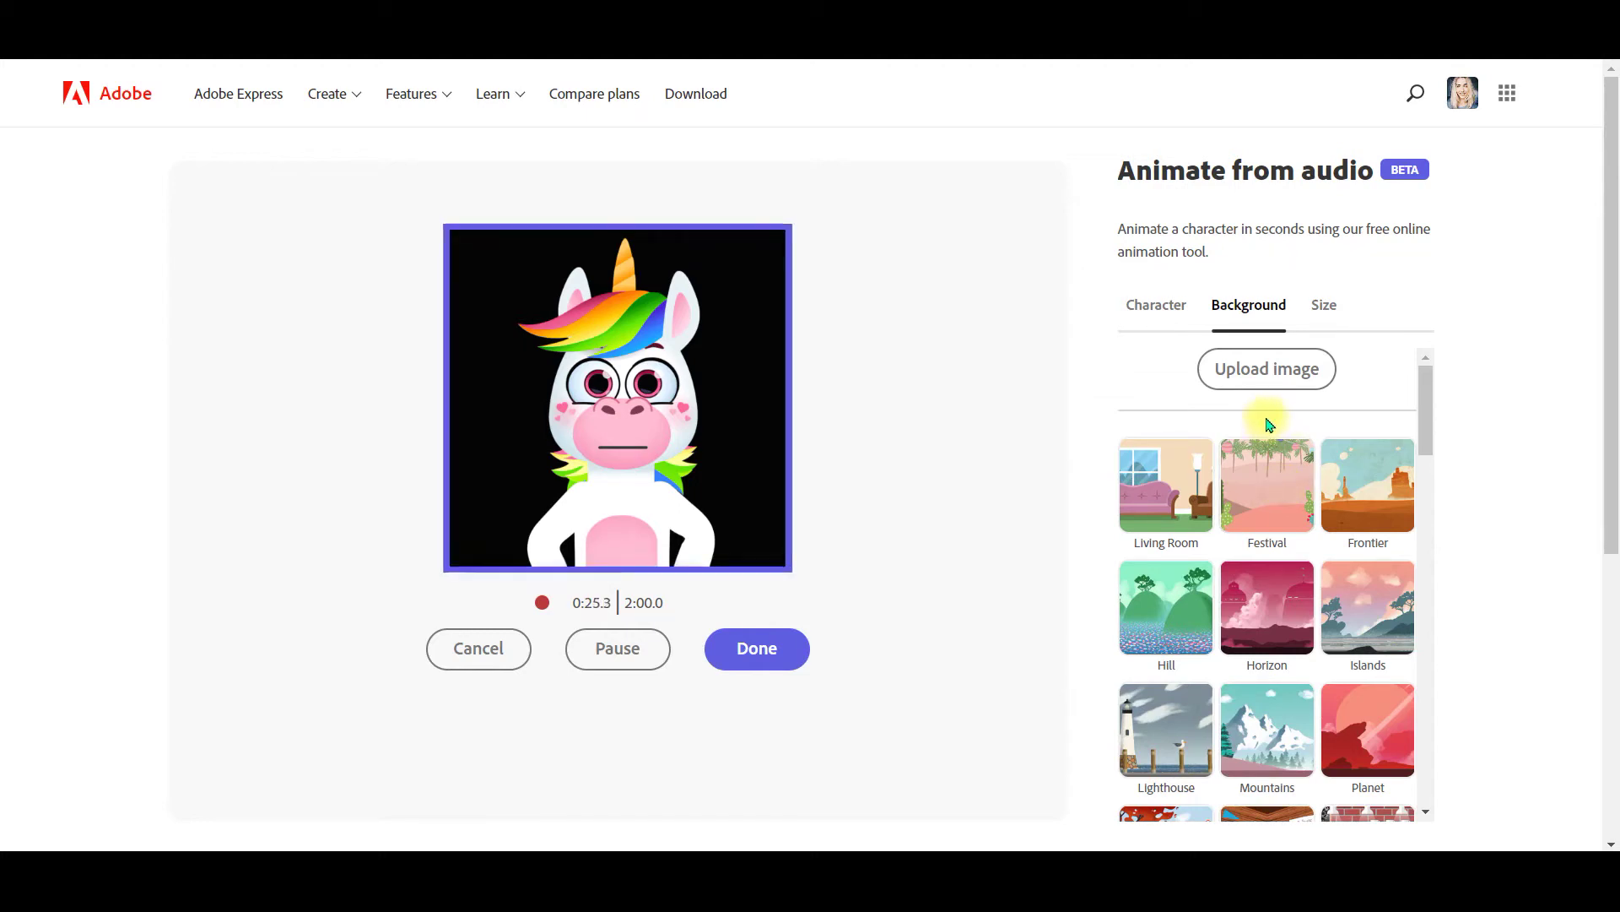
pyautogui.click(1324, 308)
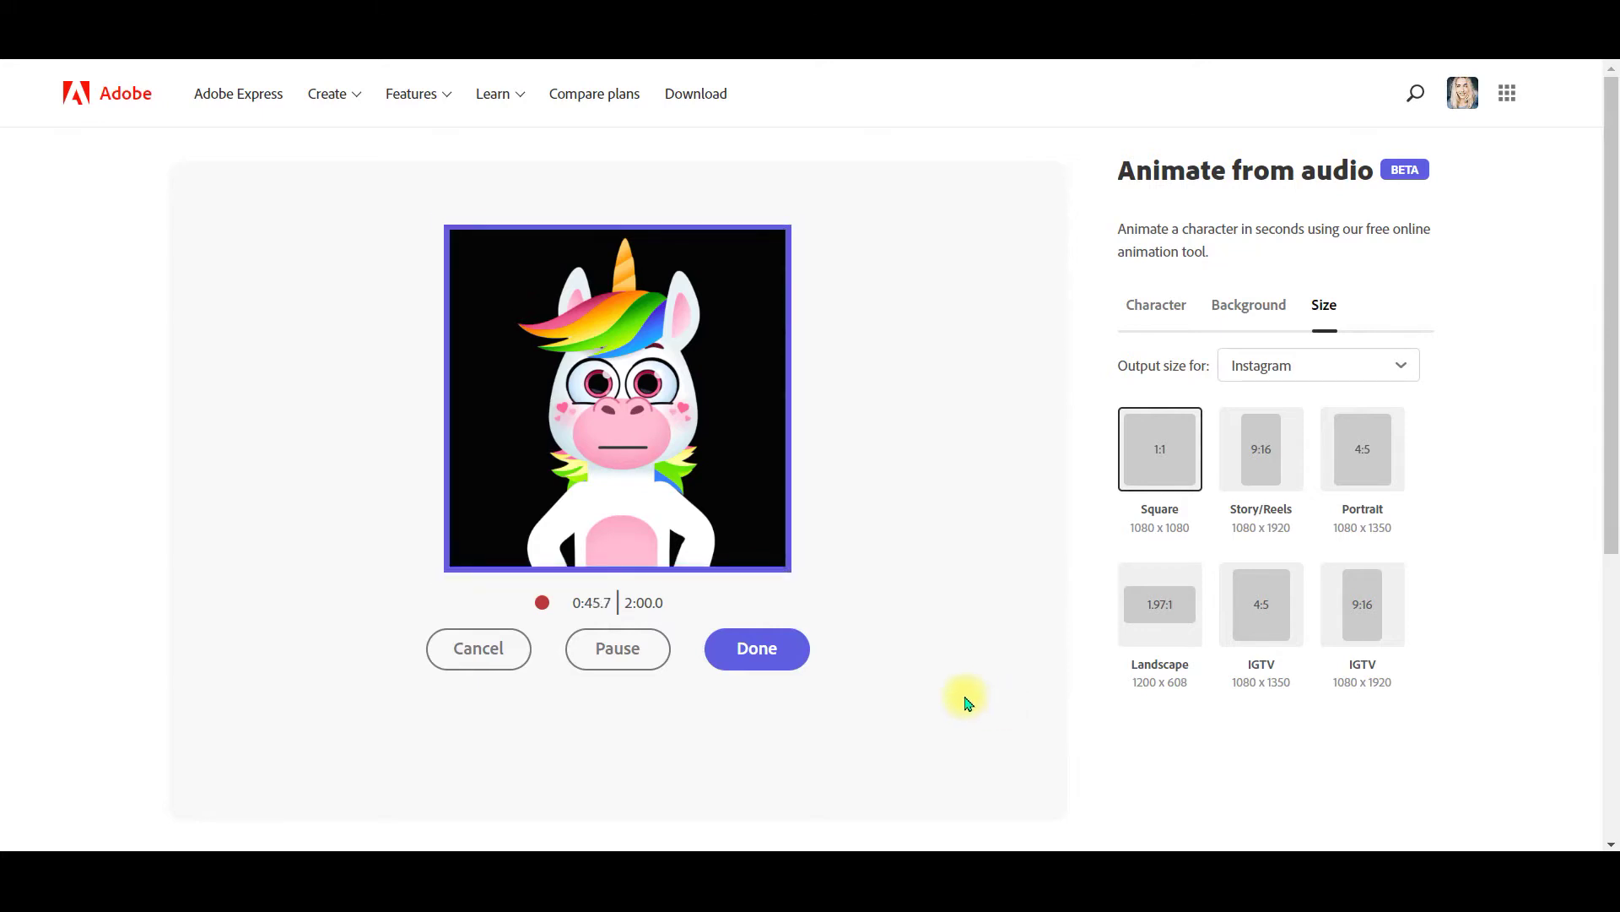
pyautogui.click(776, 655)
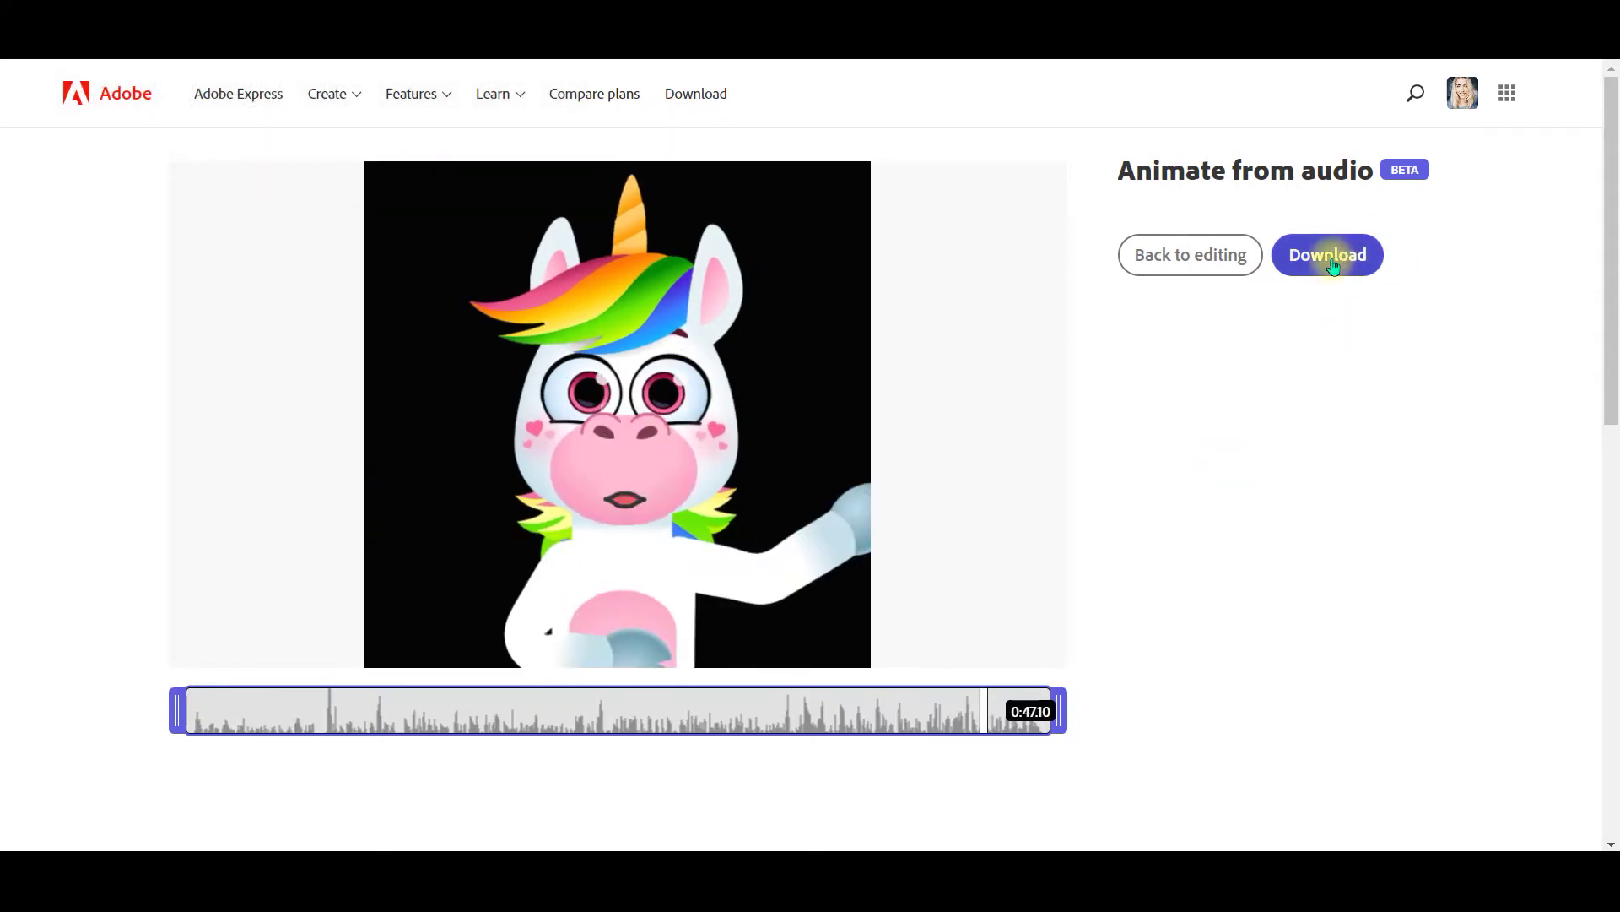
# Download the finished square animation as Stardust_AdobeExpress.mp4.
pyautogui.click(1329, 258)
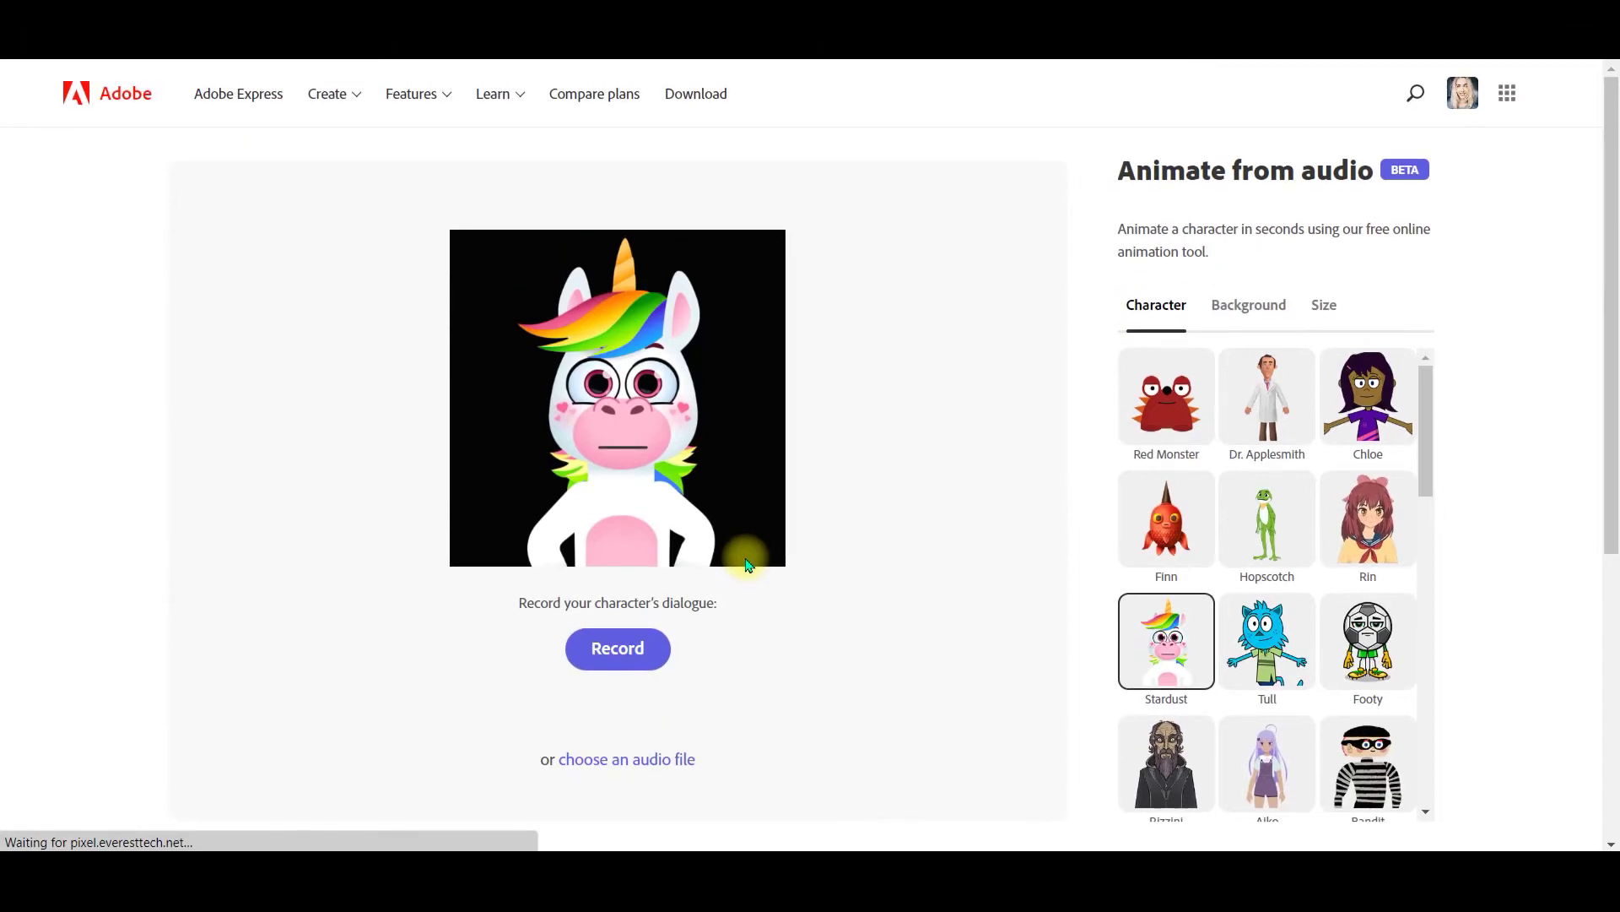
# Switch the output to 9:16 Story/Reels and start a new dialogue recording.
pyautogui.click(1321, 320)
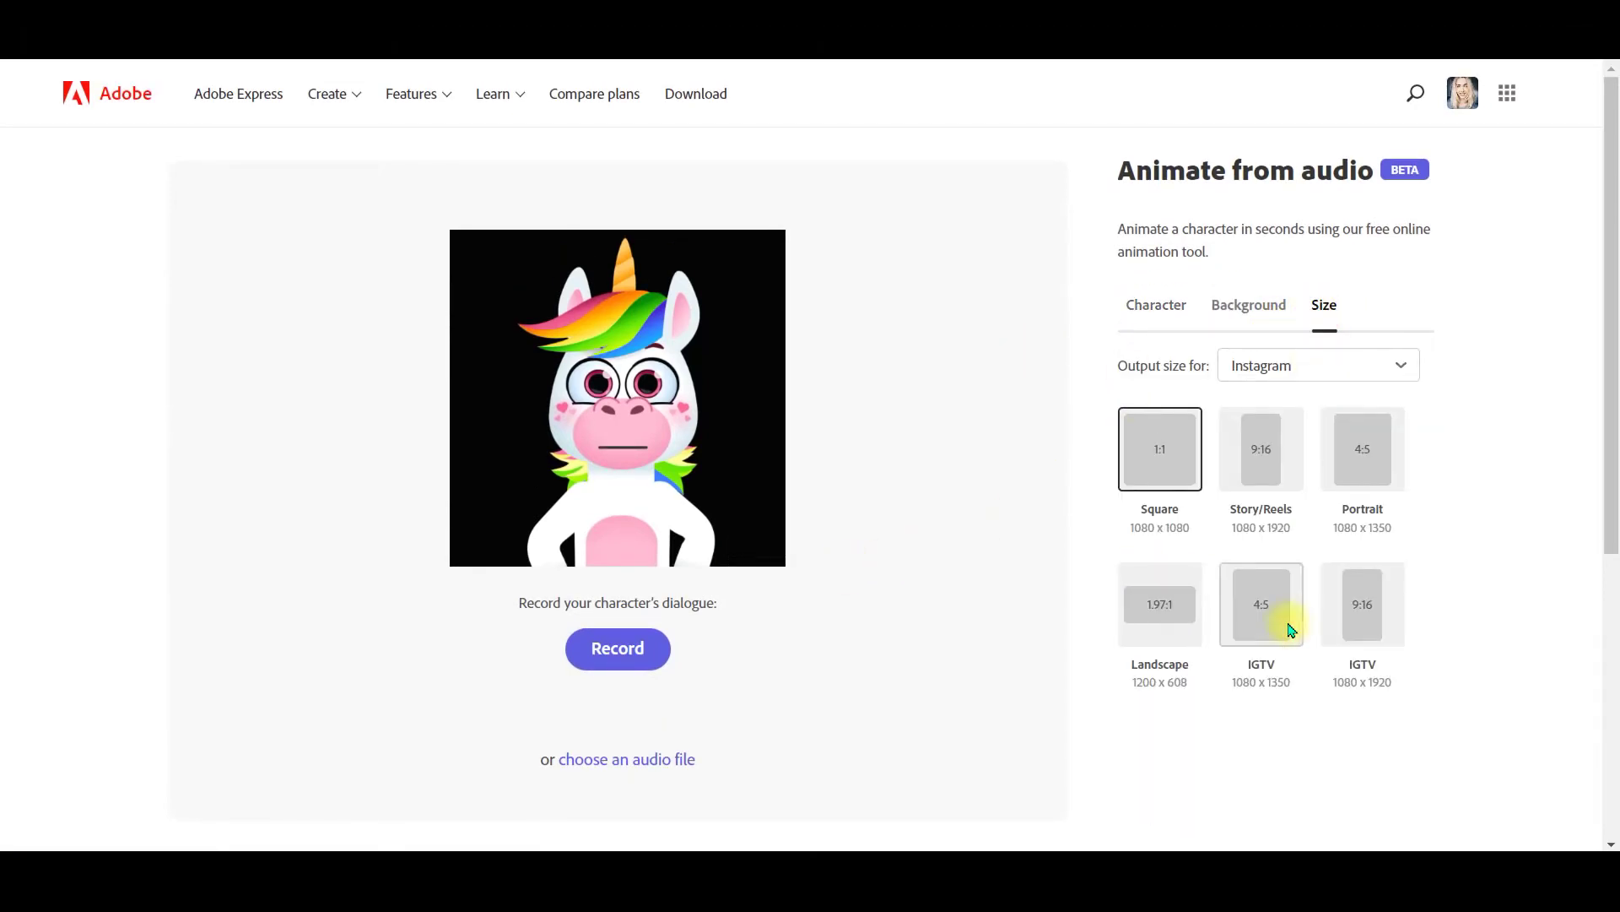
pyautogui.click(1261, 447)
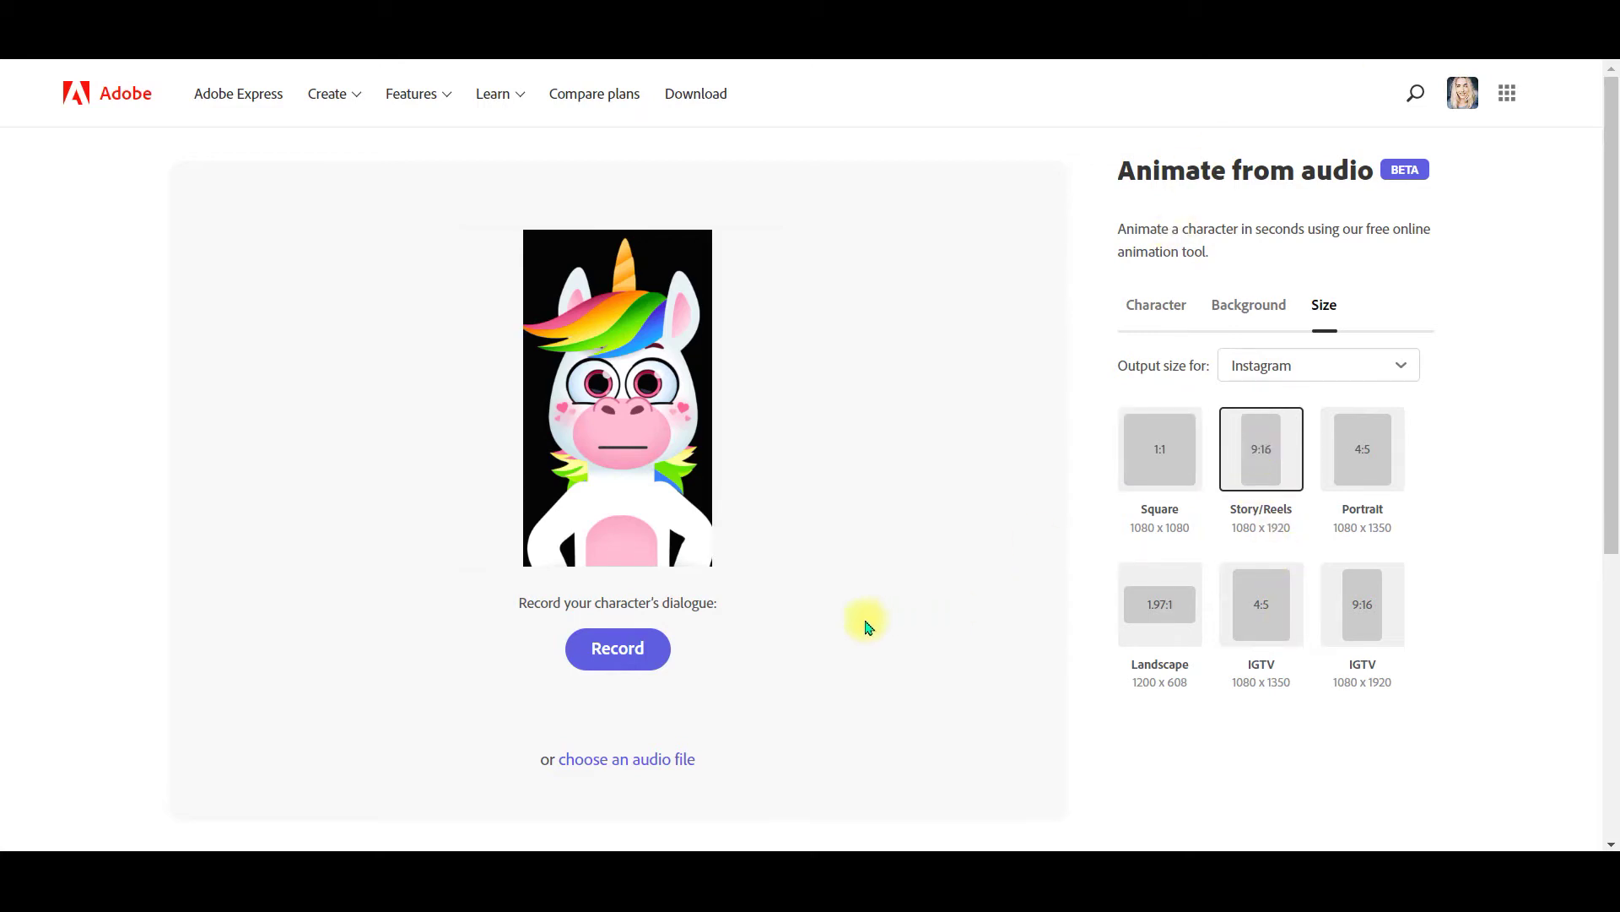
pyautogui.click(608, 651)
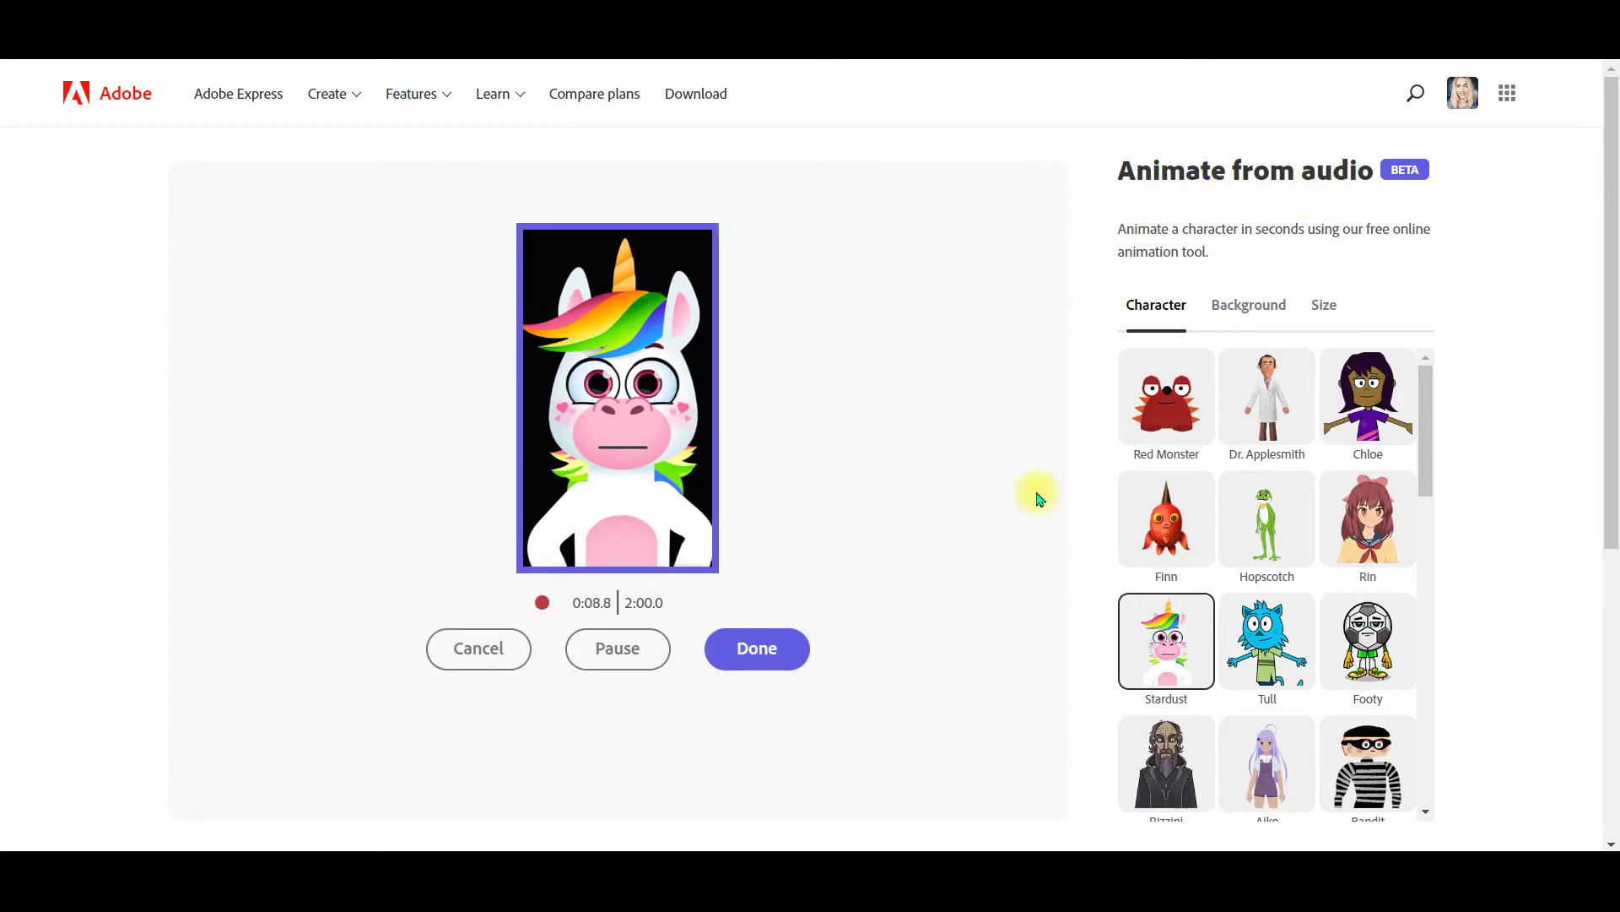
# Check background and size while recording, then finish to generate the tall animation.
pyautogui.click(1250, 306)
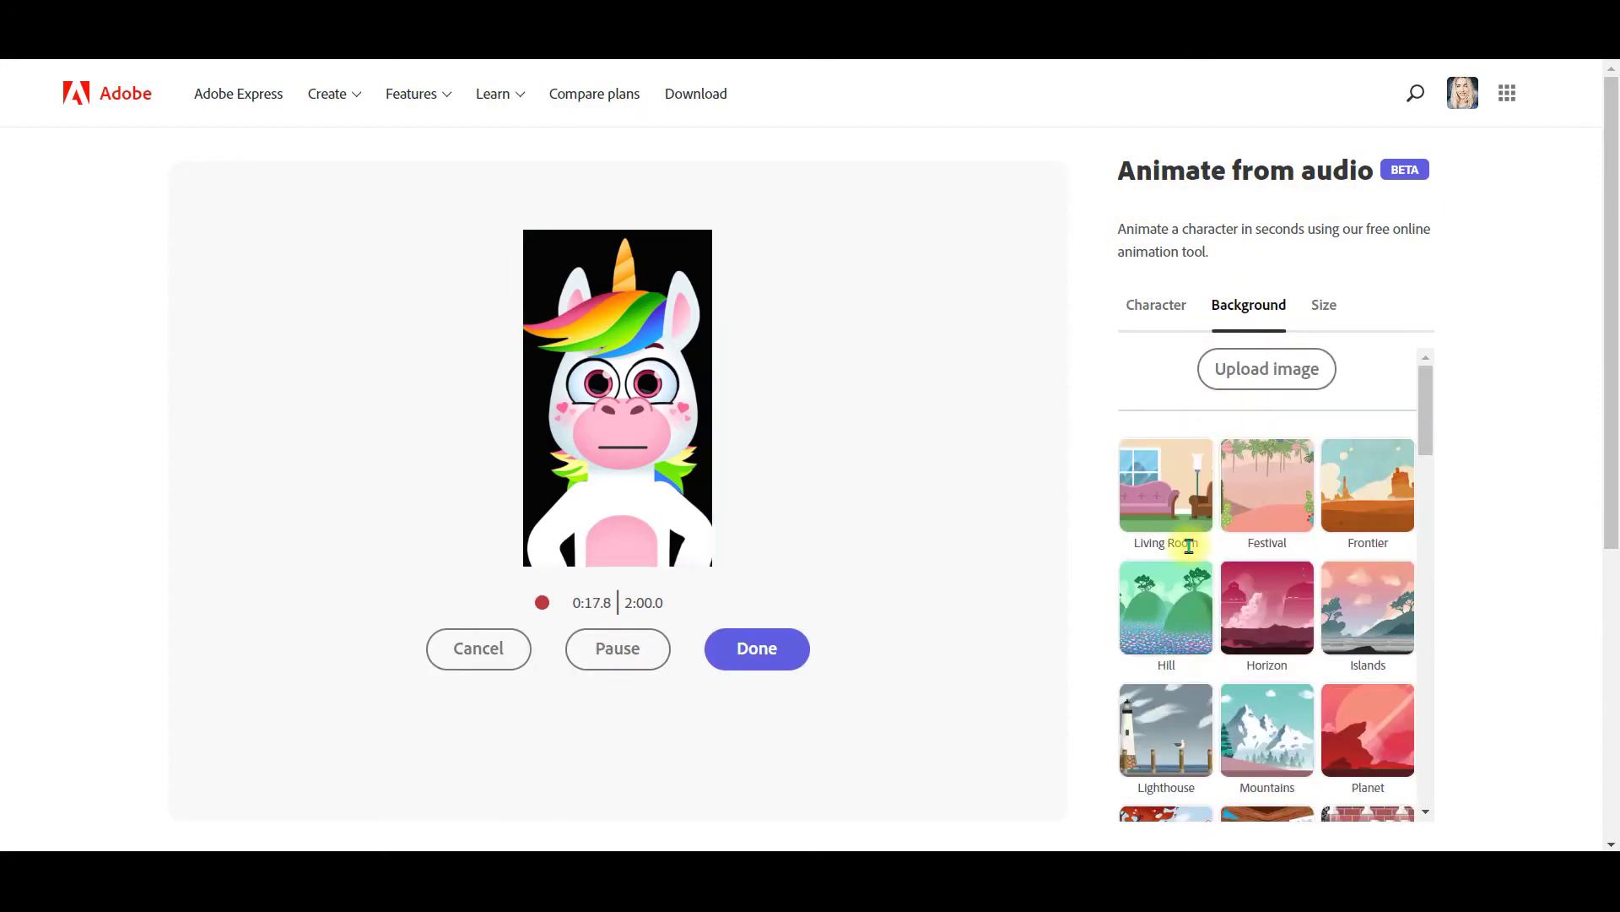
pyautogui.click(1324, 307)
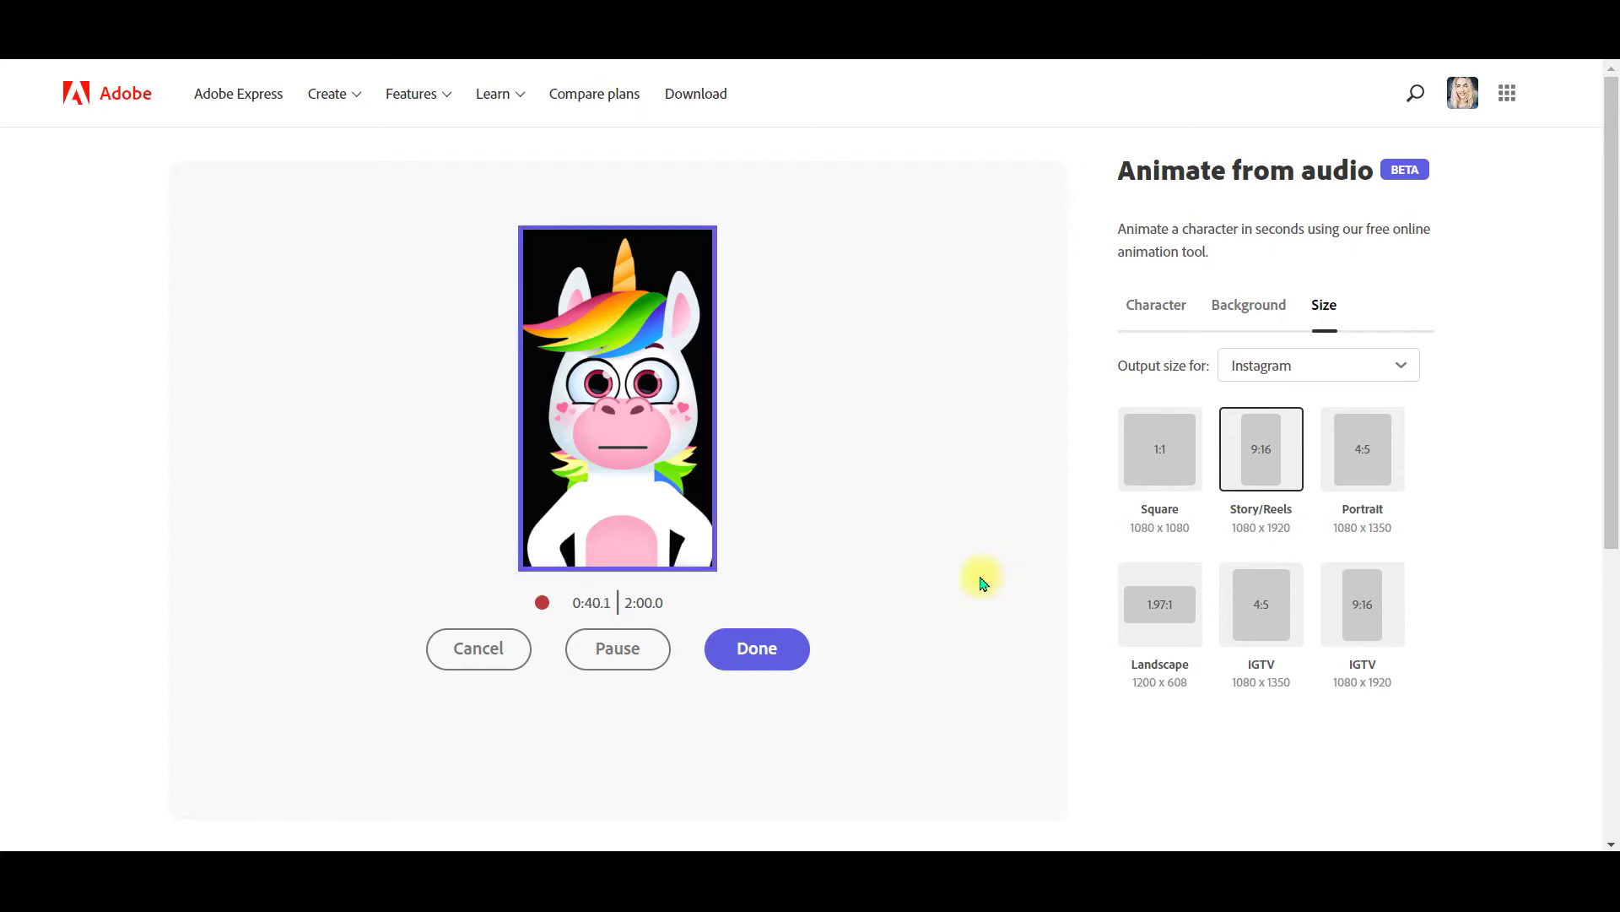
pyautogui.click(757, 649)
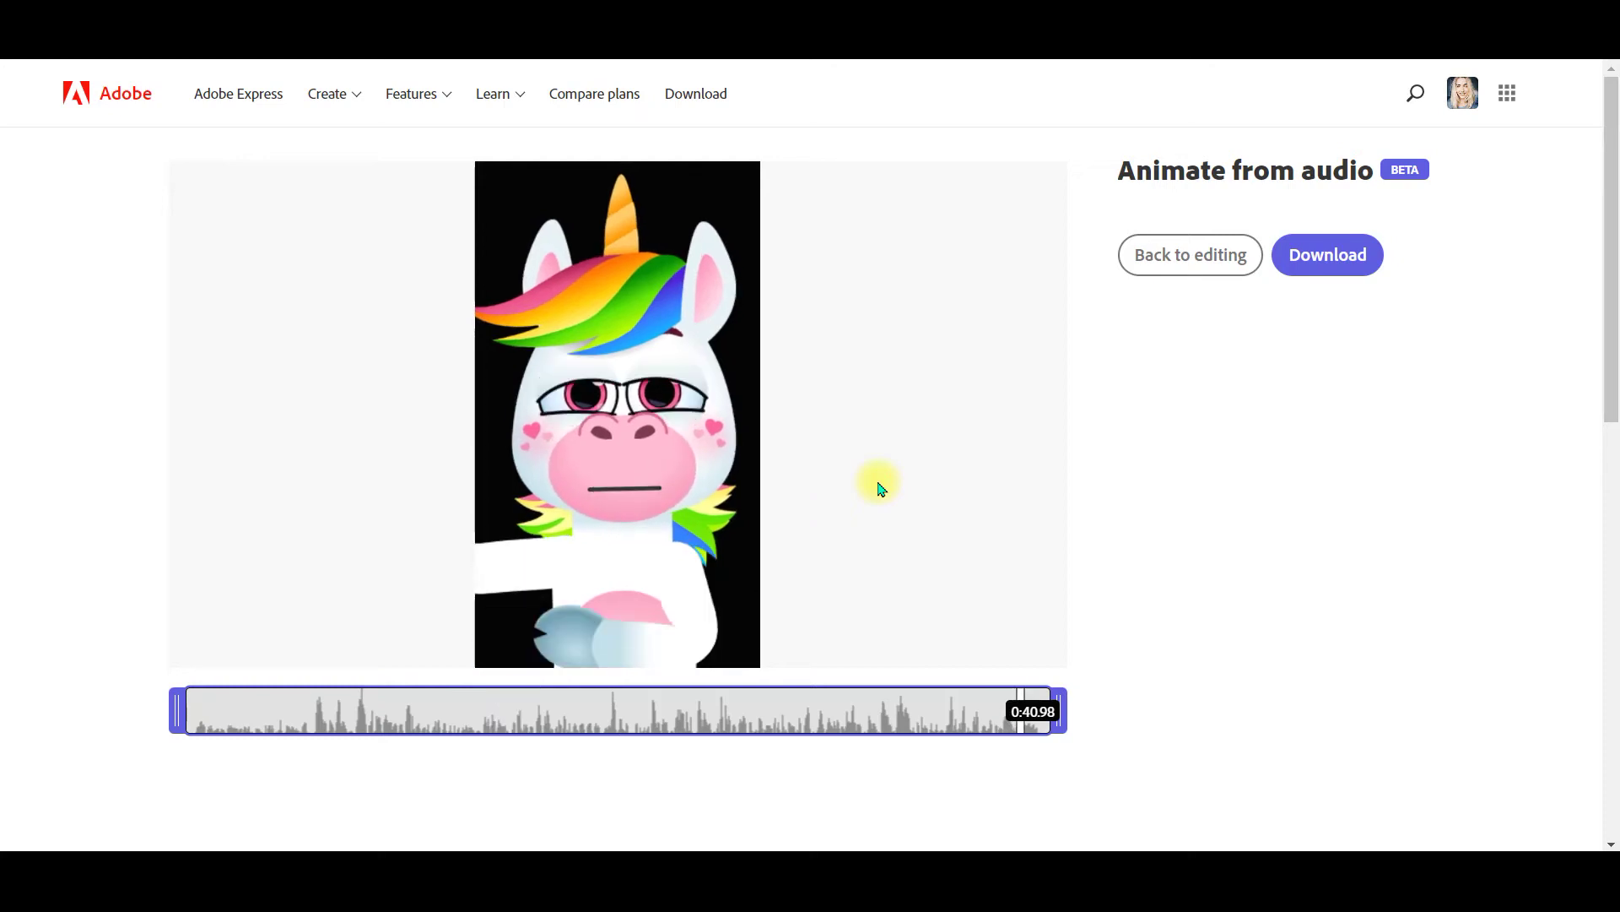
# Download the 9:16 video, return to editing and pick Square size again.
pyautogui.click(1326, 266)
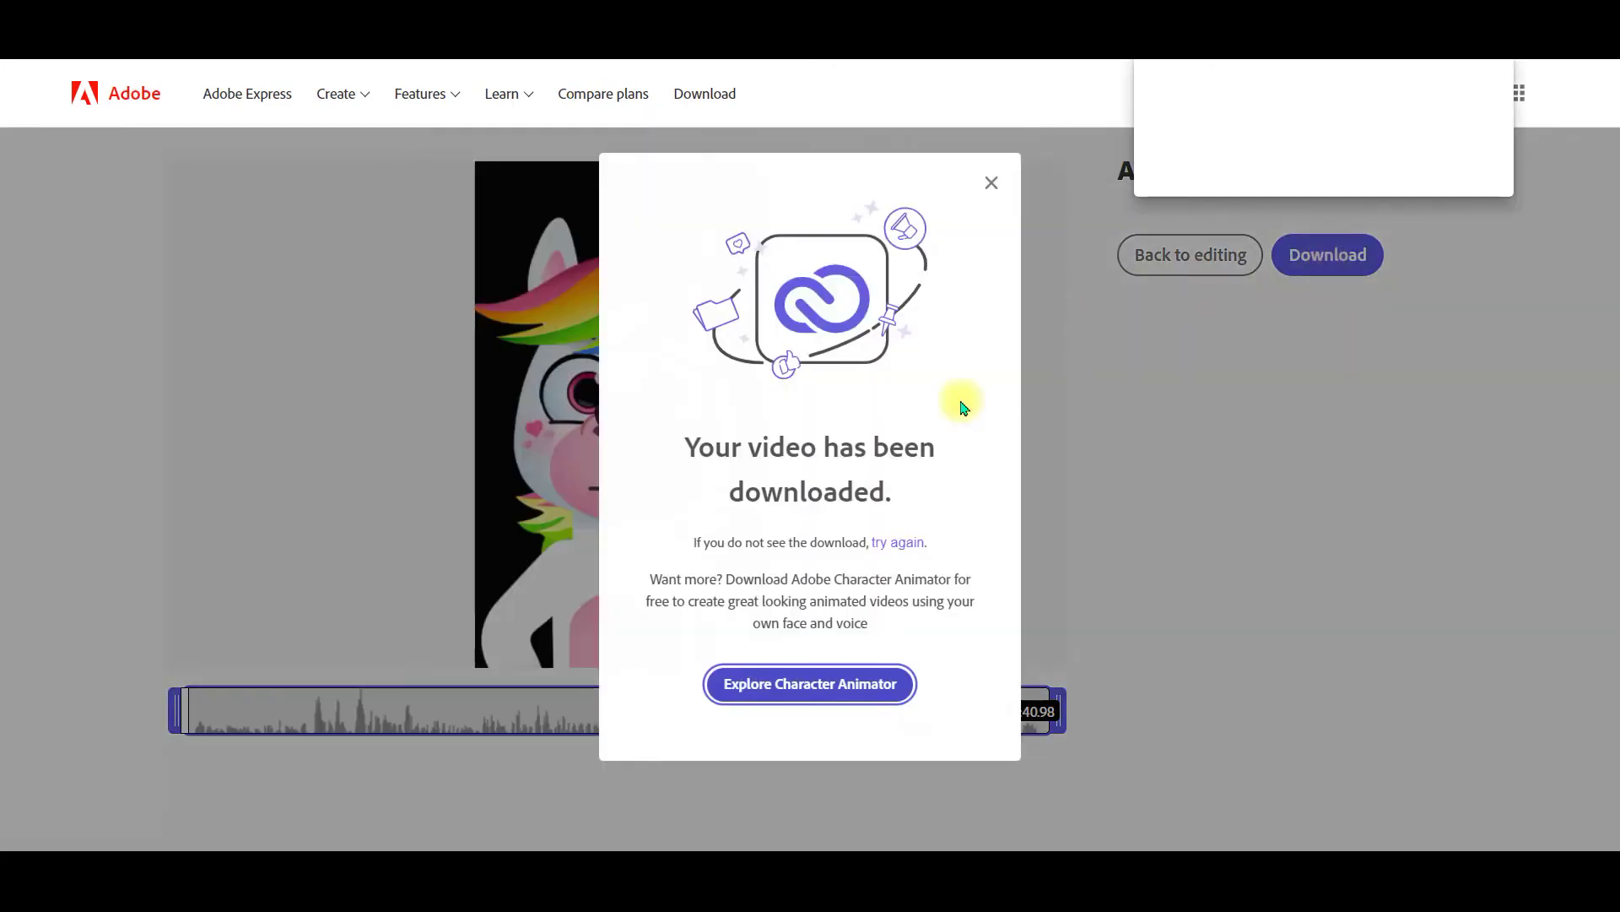
pyautogui.click(992, 182)
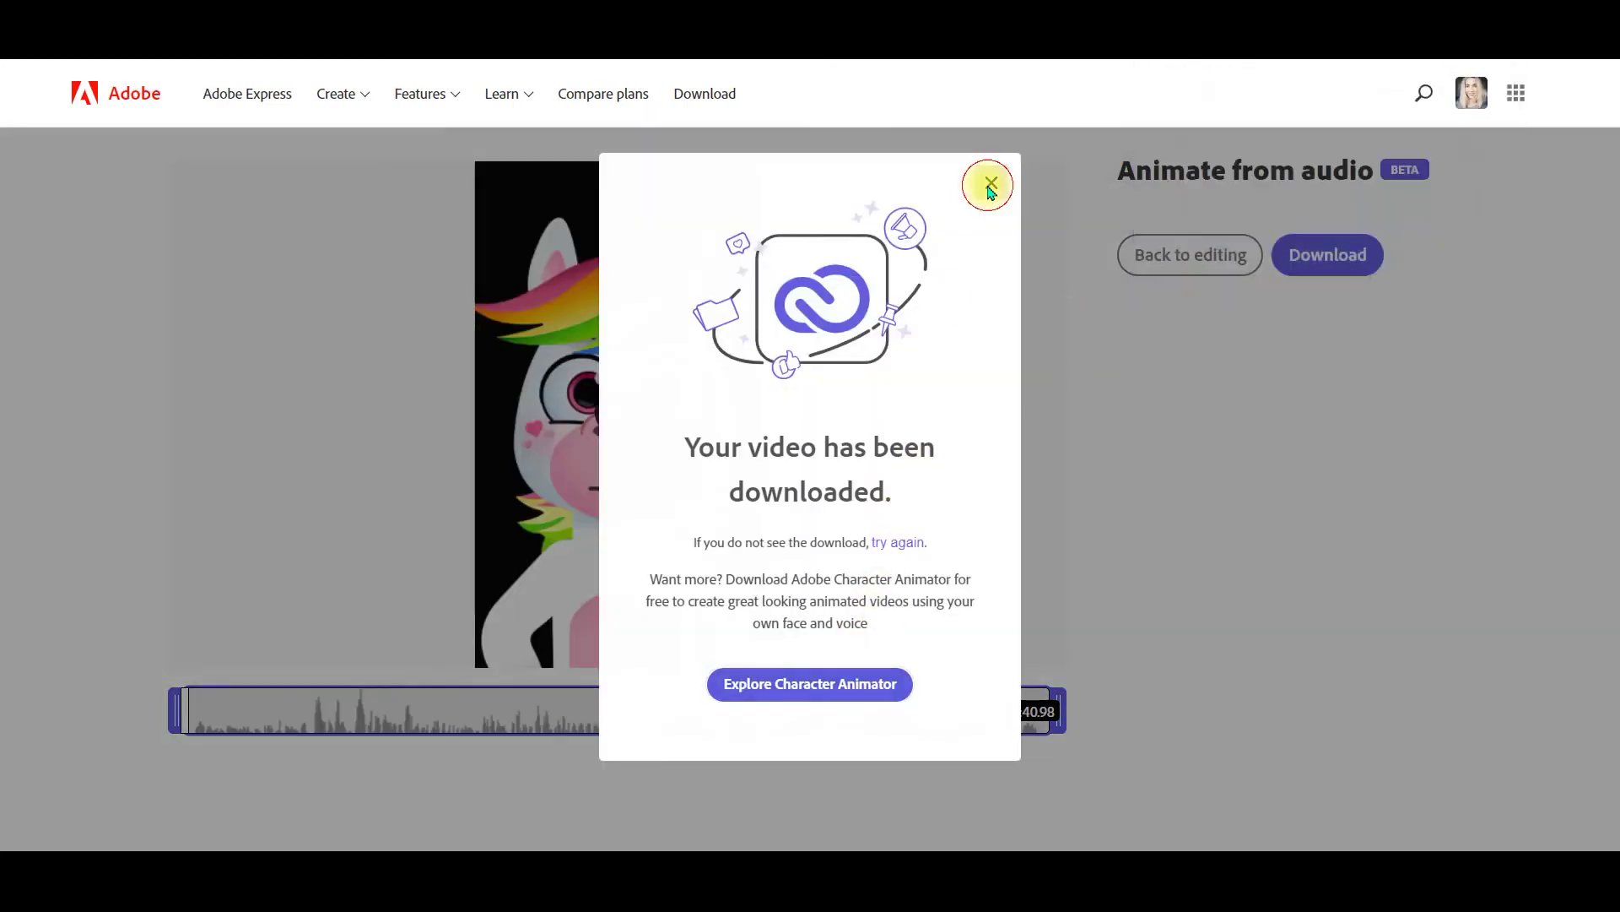
pyautogui.click(1172, 254)
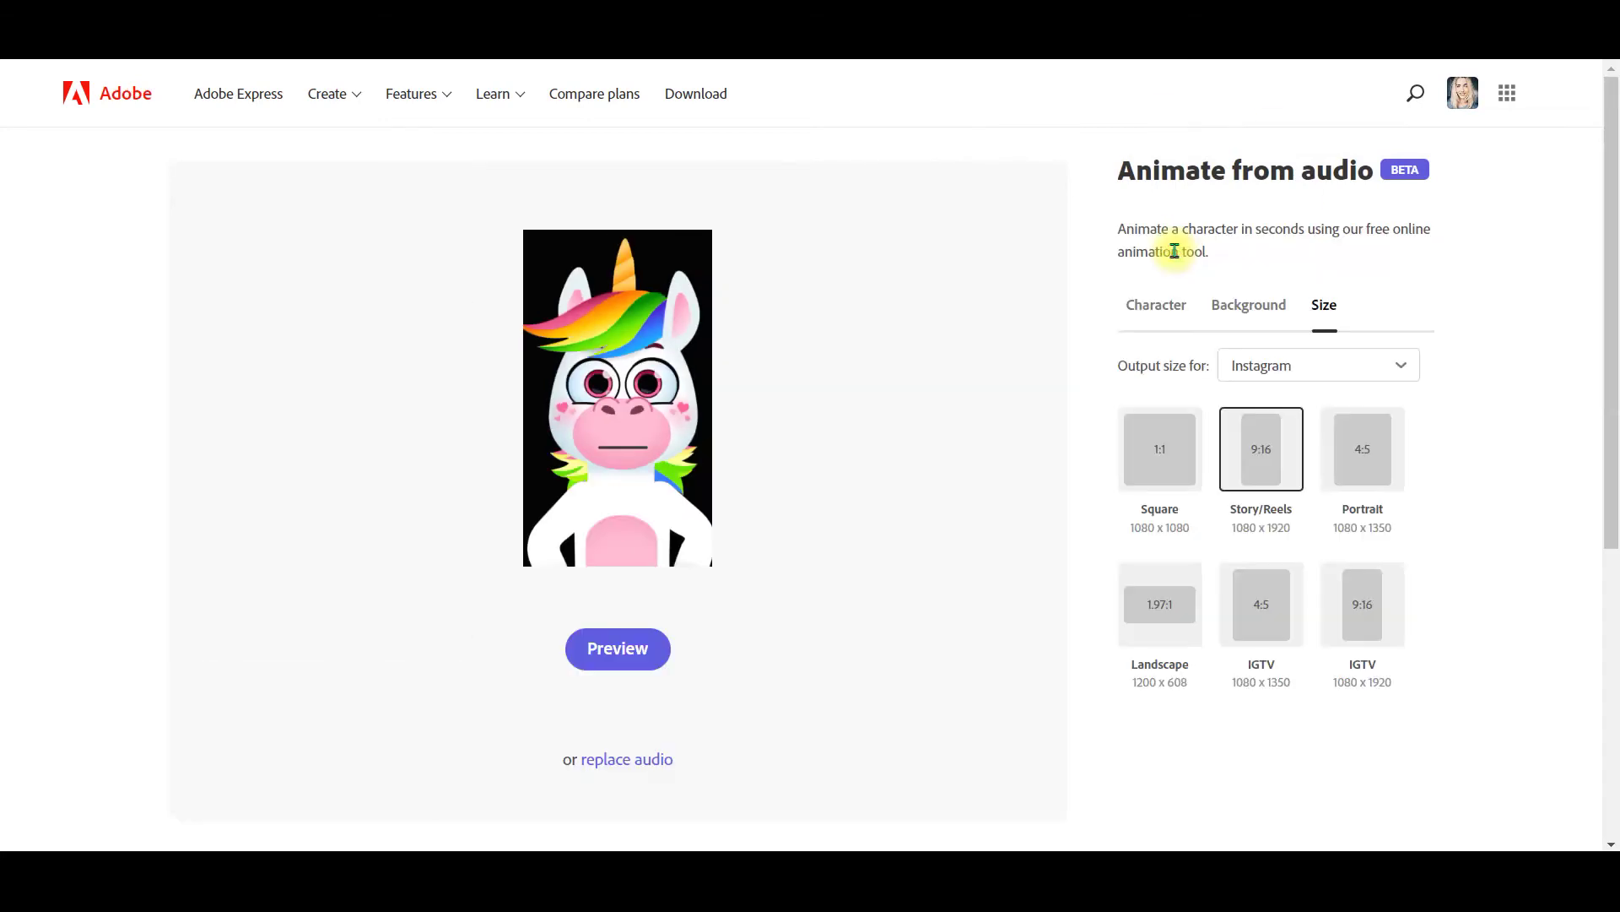
pyautogui.click(1163, 451)
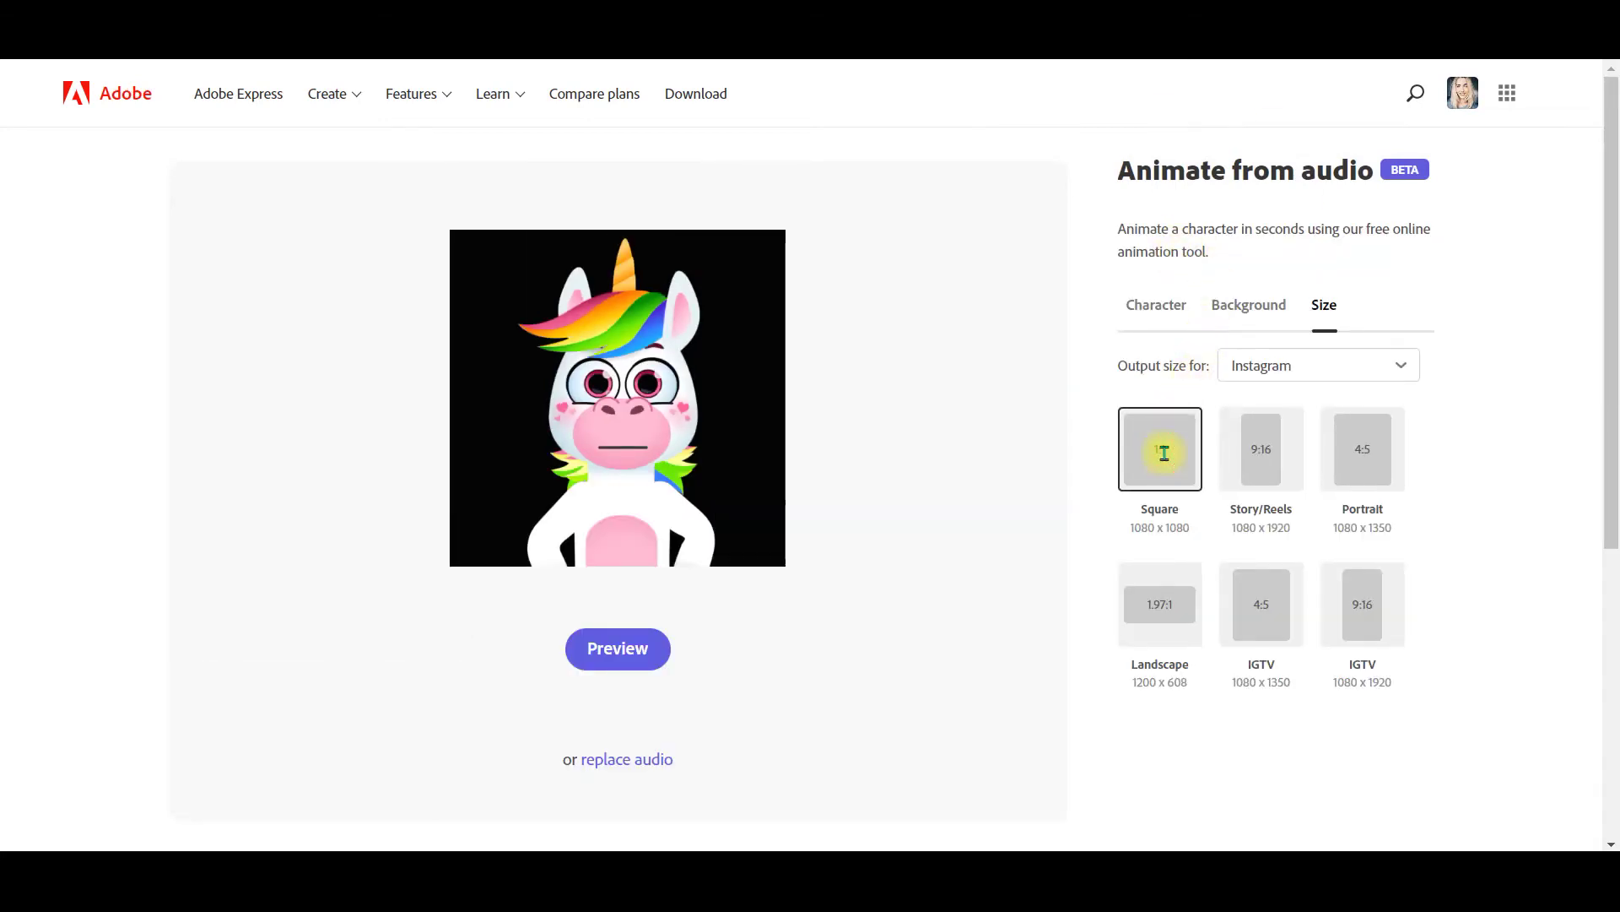
# Regenerate the square preview and download it as Stardust_AdobeExpress (2).mp4.
pyautogui.click(621, 646)
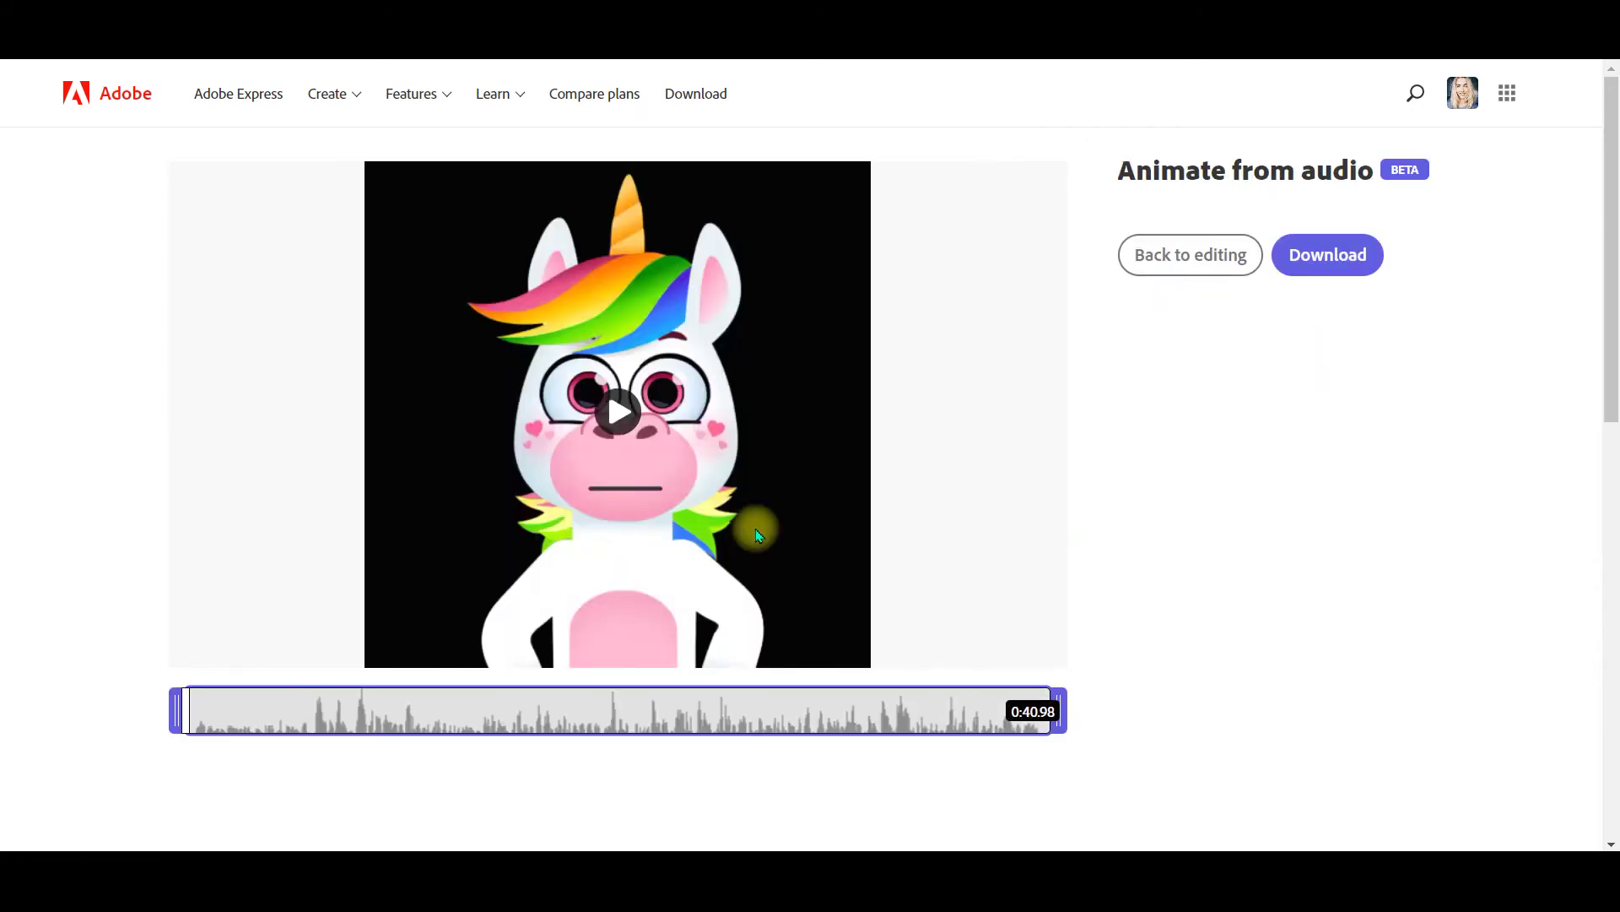
pyautogui.click(1357, 257)
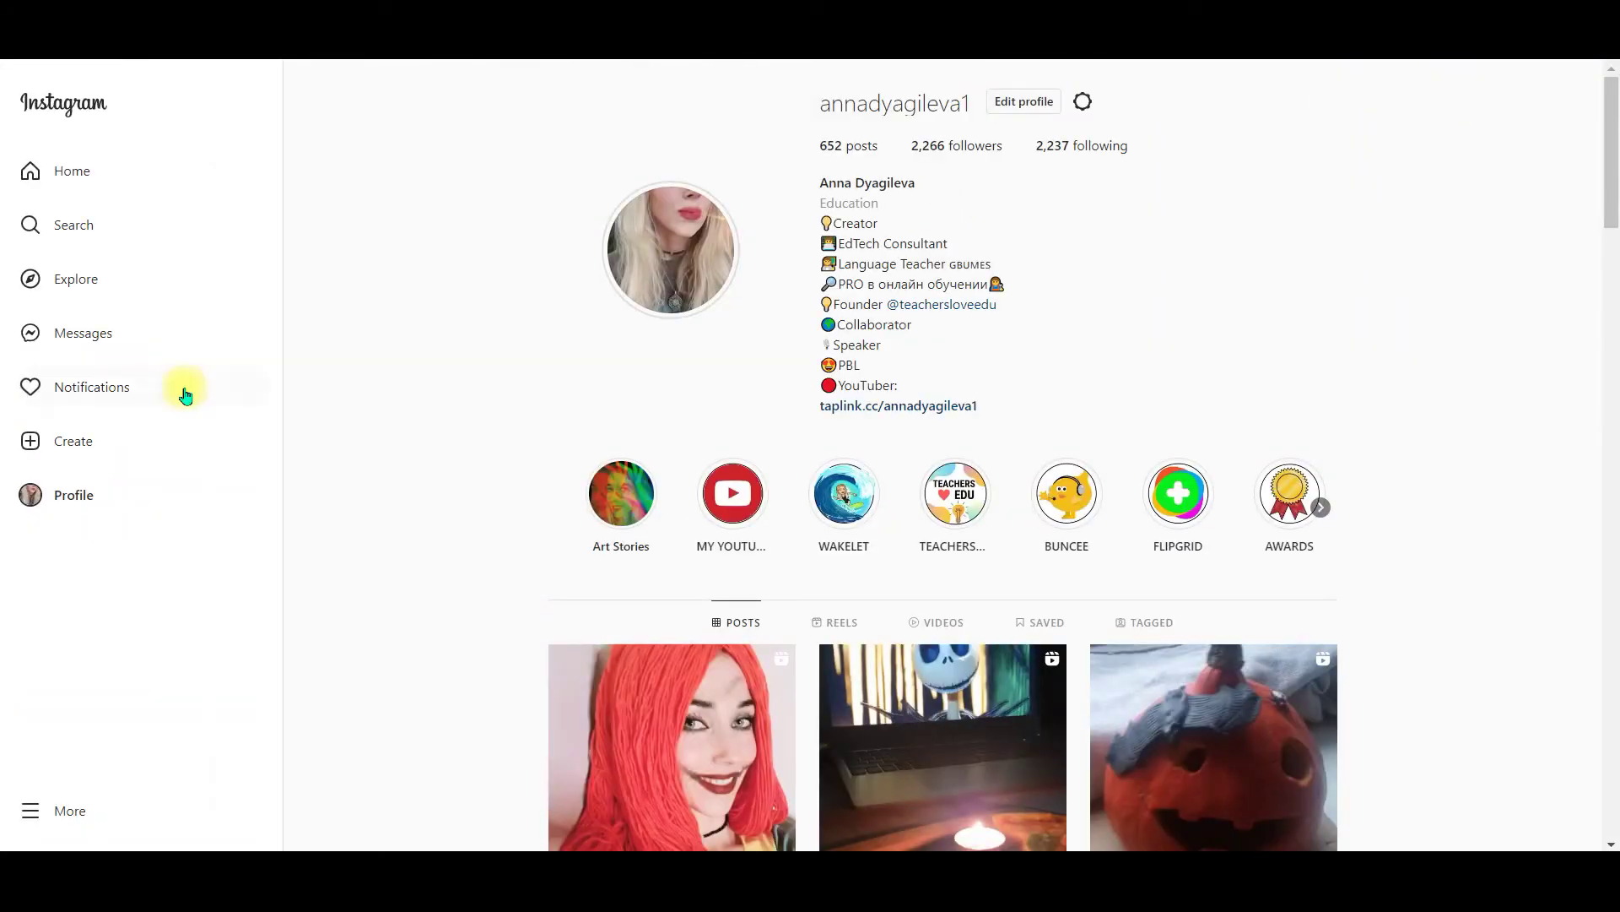
# Start a new Instagram post with the unicorn video and advance through crop and edit to captioning.
pyautogui.click(69, 448)
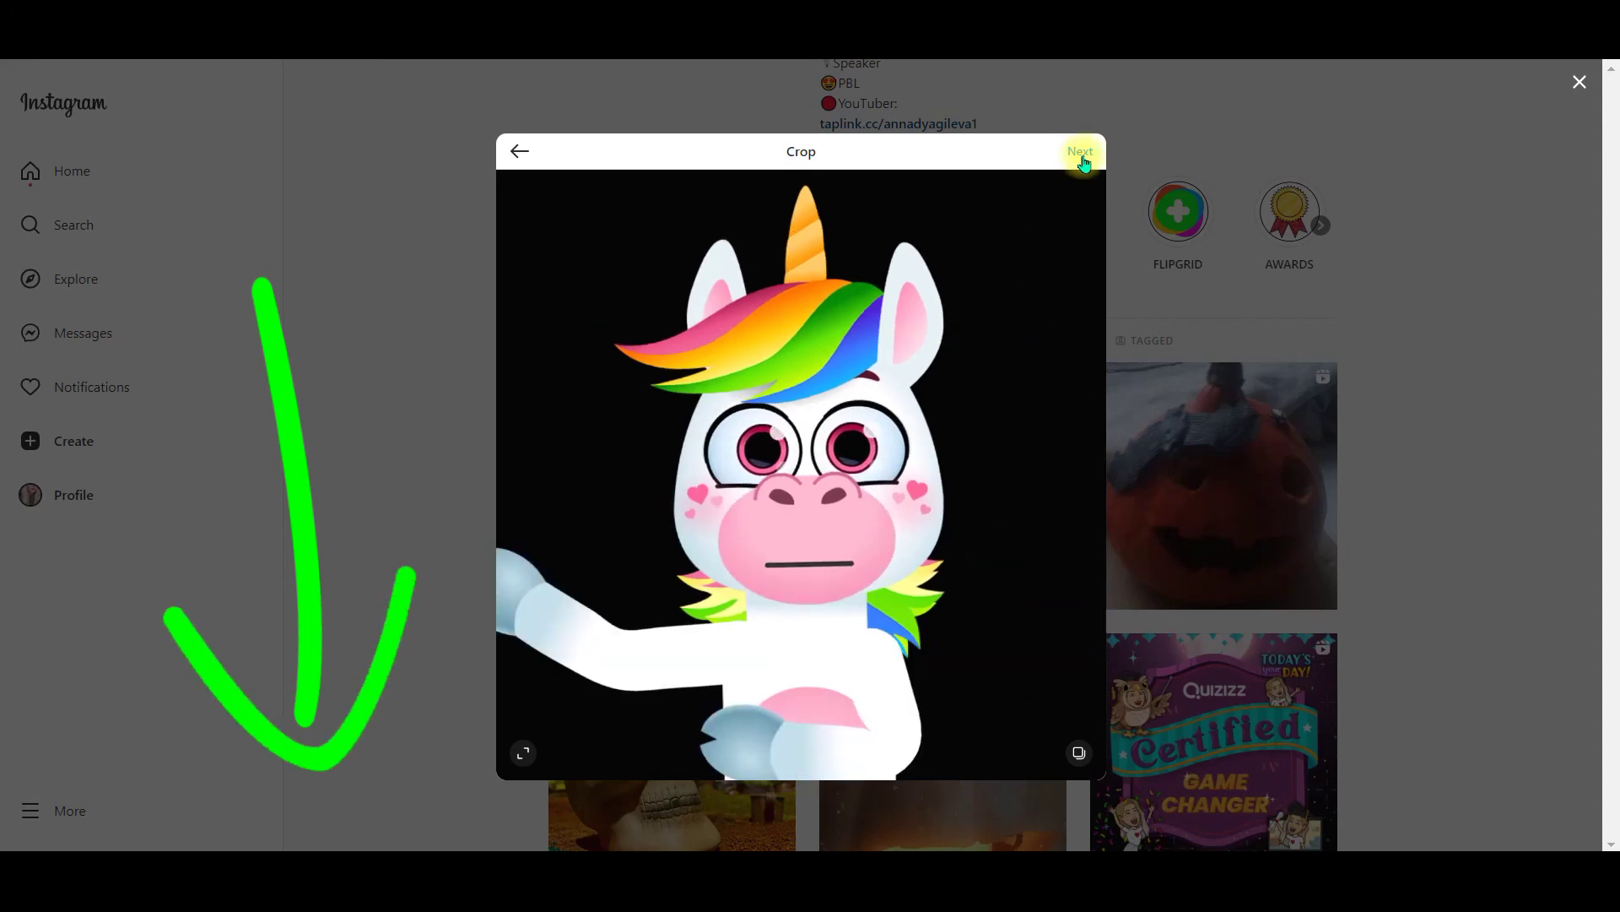
pyautogui.click(1080, 151)
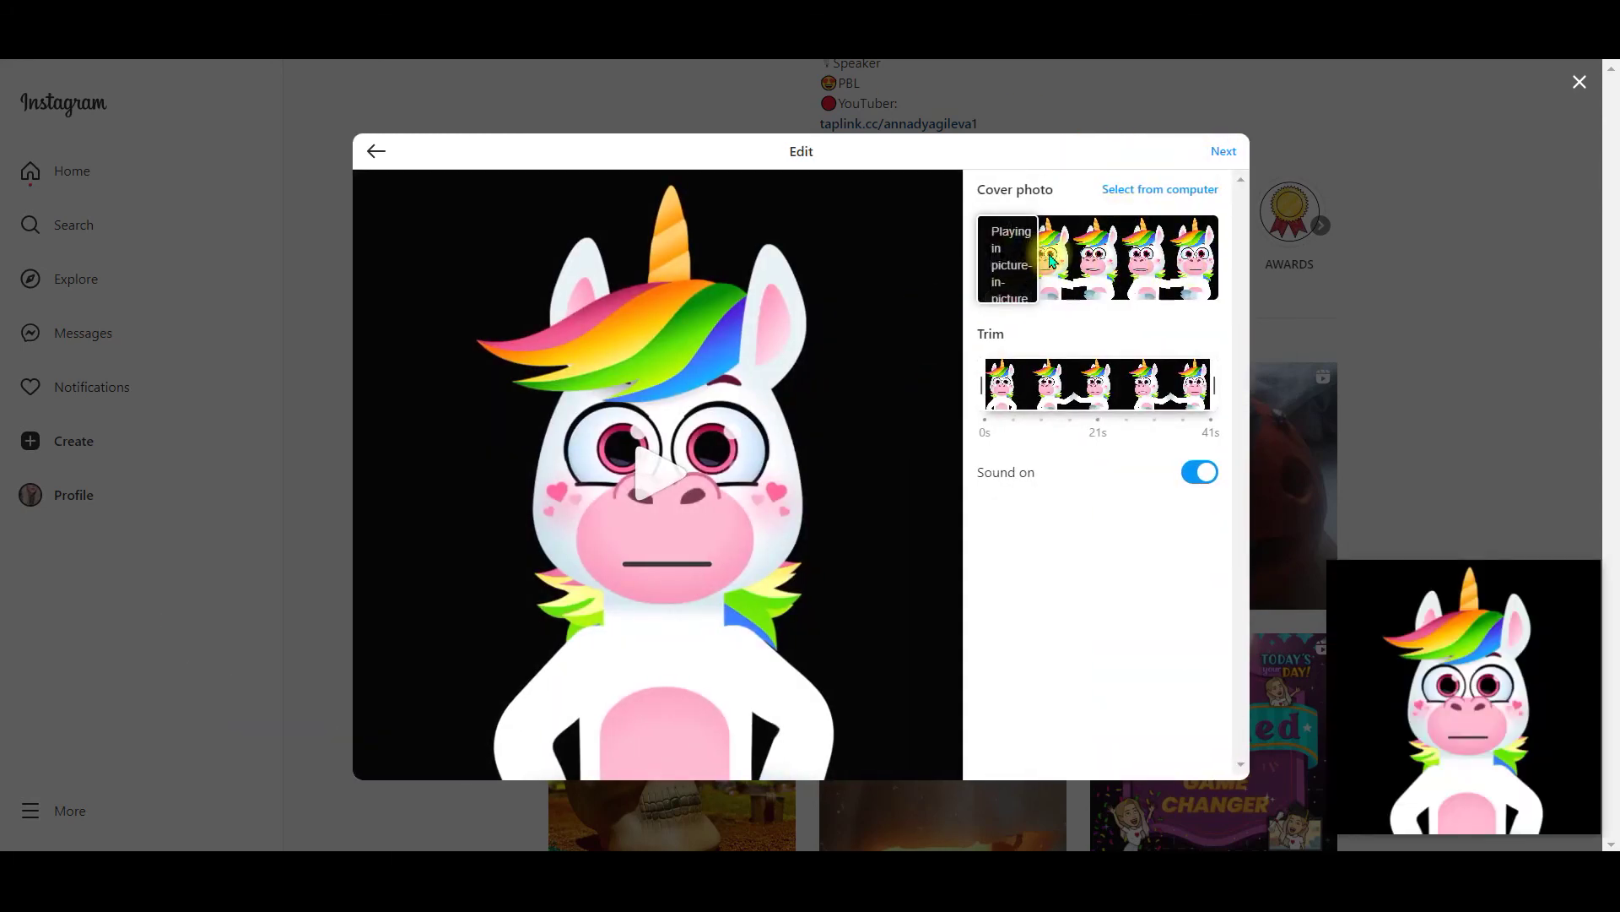
pyautogui.click(1222, 150)
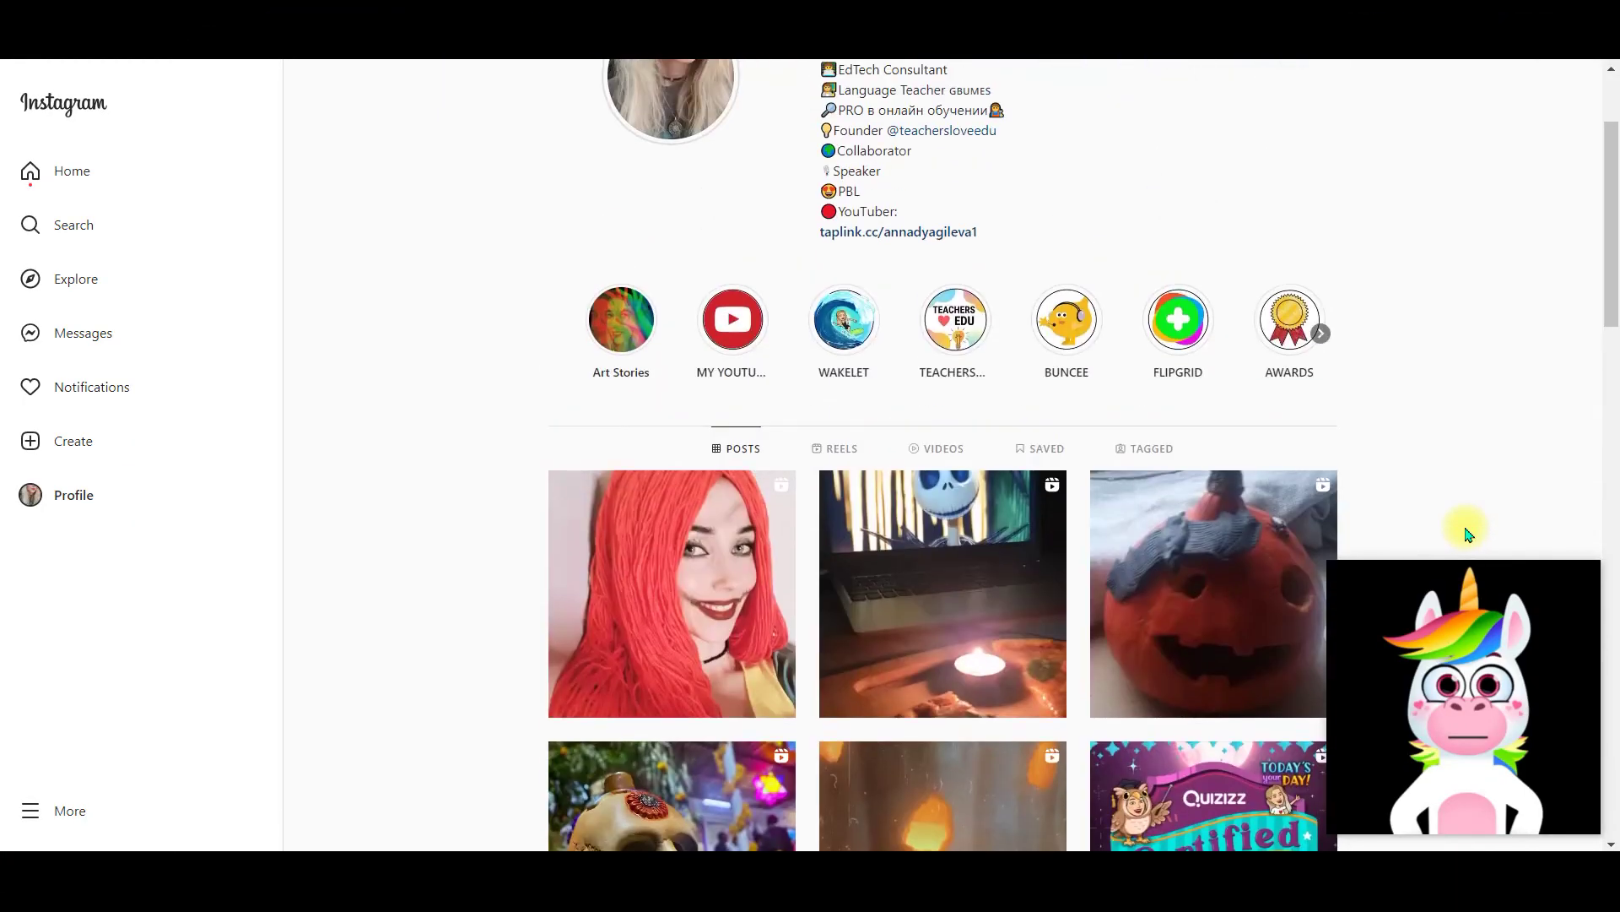
pyautogui.scroll(-3, 1467, 533)
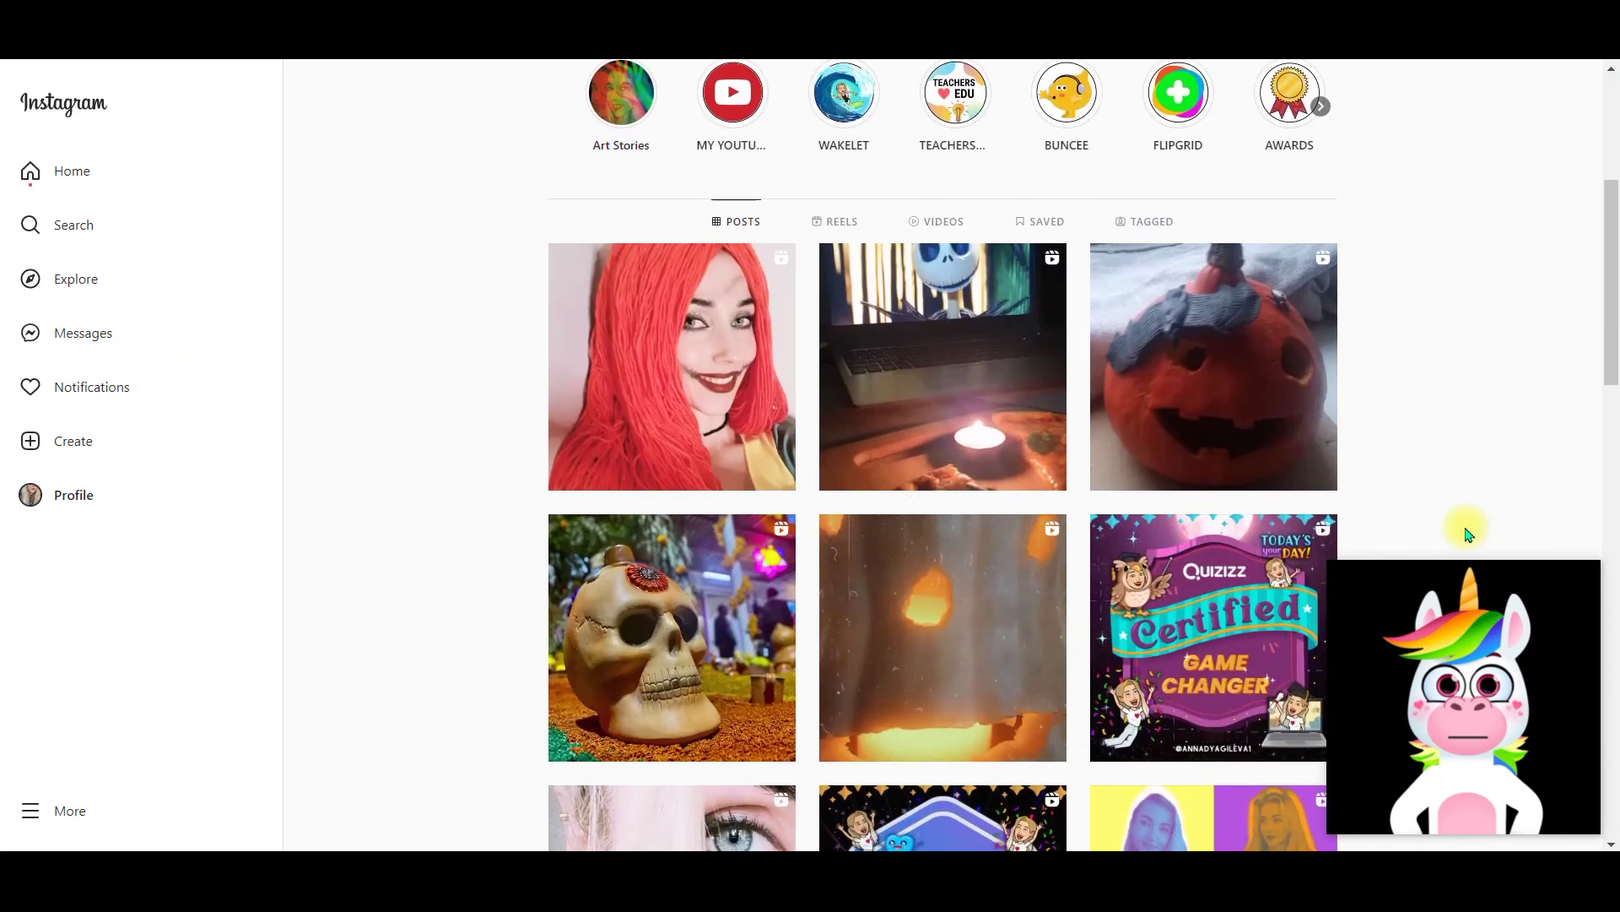
pyautogui.scroll(-2, 1466, 533)
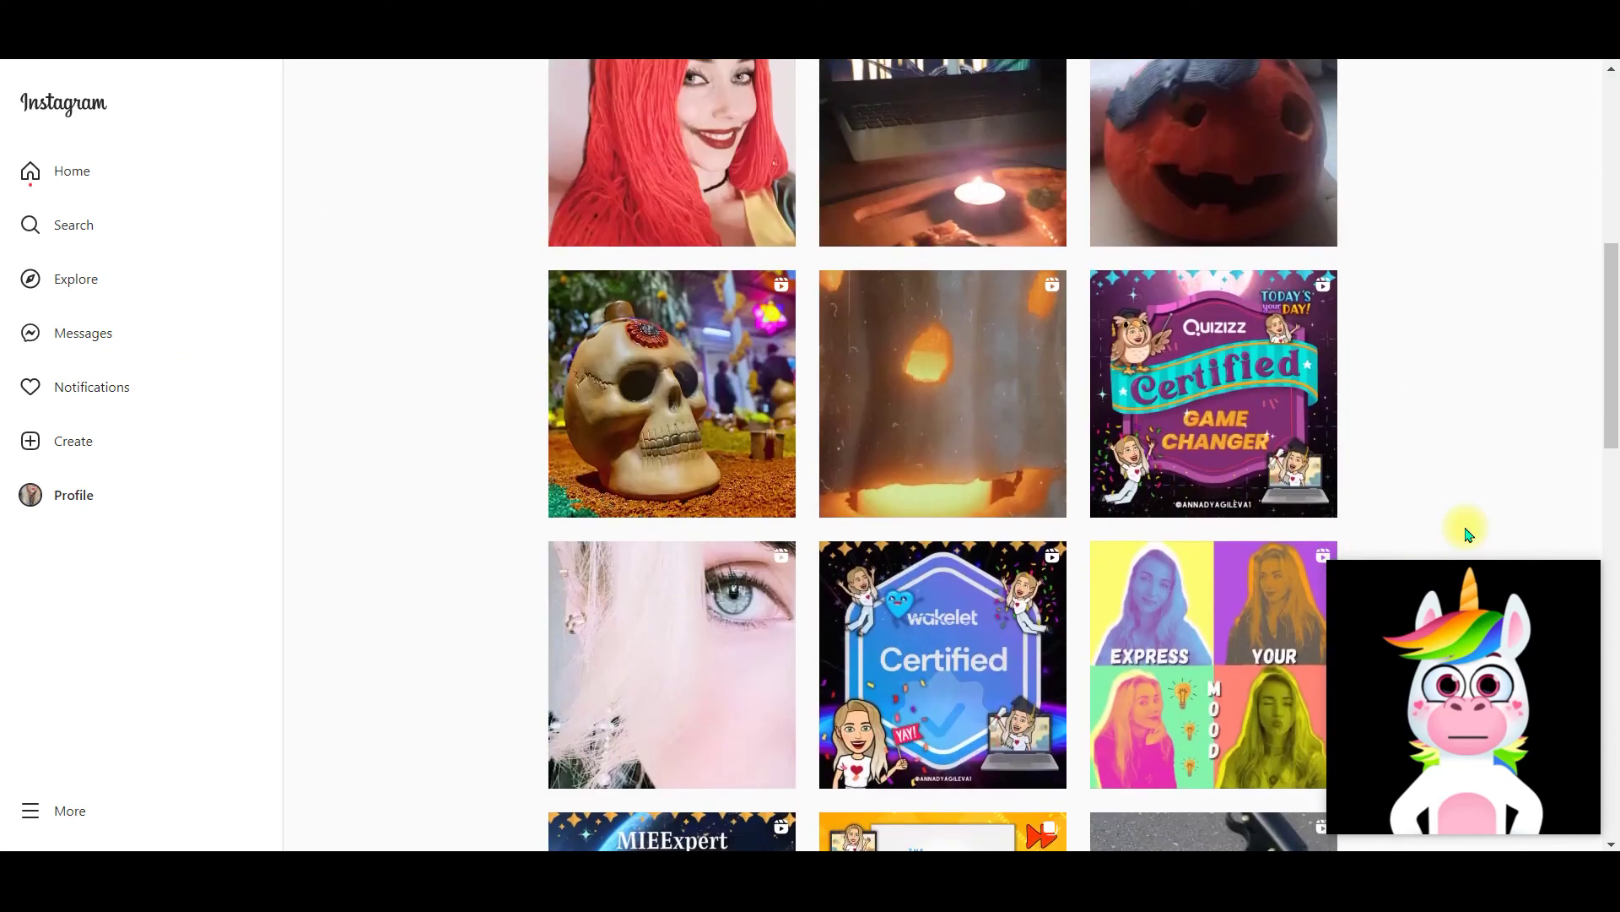
pyautogui.scroll(3, 1467, 532)
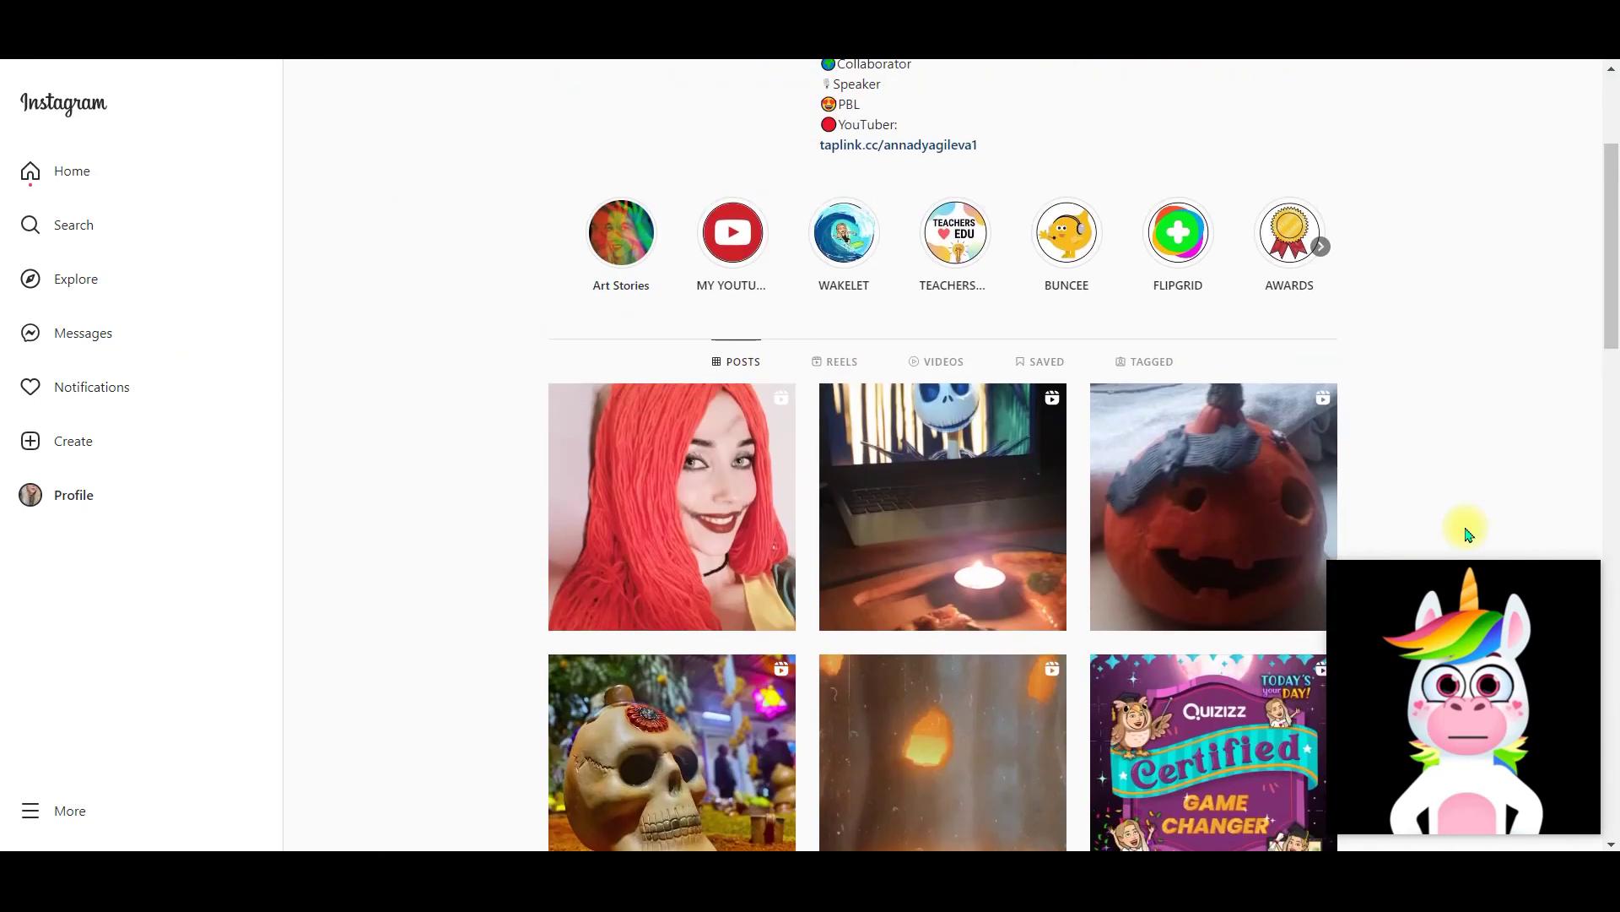